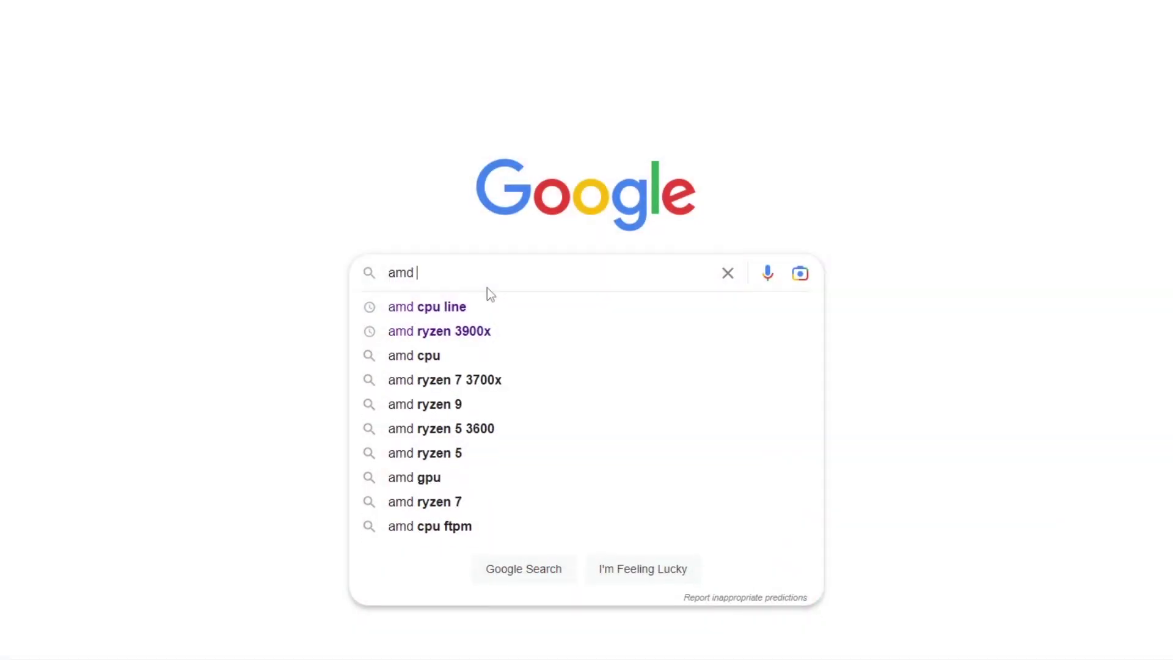
# Search Google for 'amd rysen 9 5900x motherboard'
pyautogui.write('en 9')
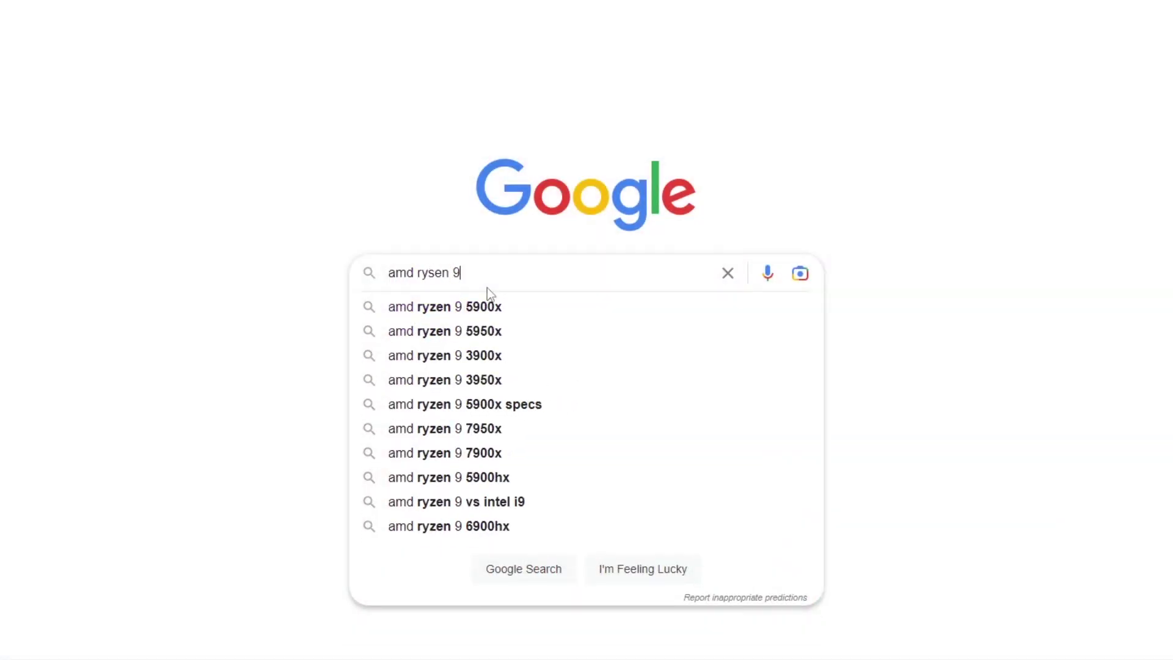
pyautogui.write(' 590')
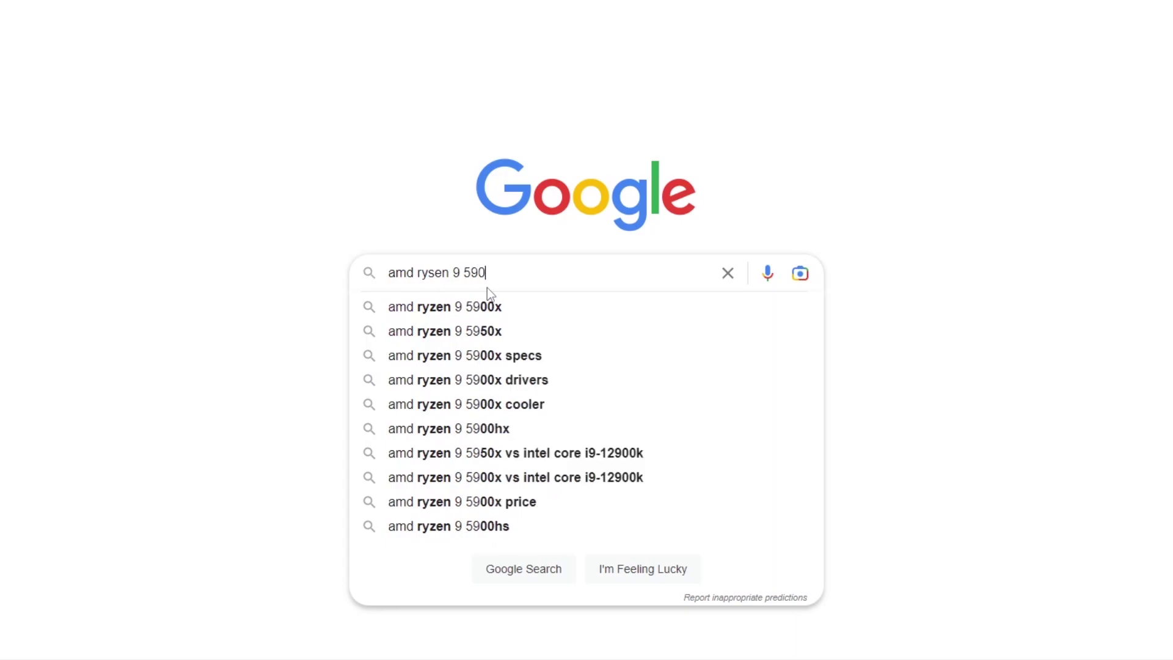
pyautogui.write('0x motherboa')
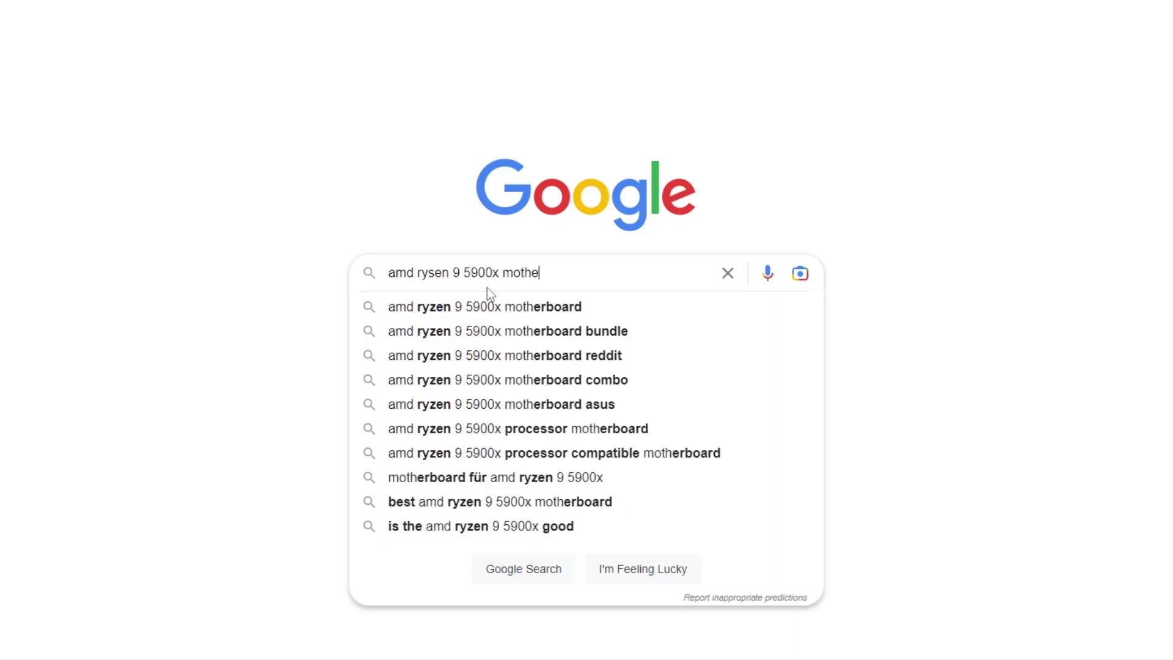
pyautogui.write('rd')
pyautogui.press('Return')
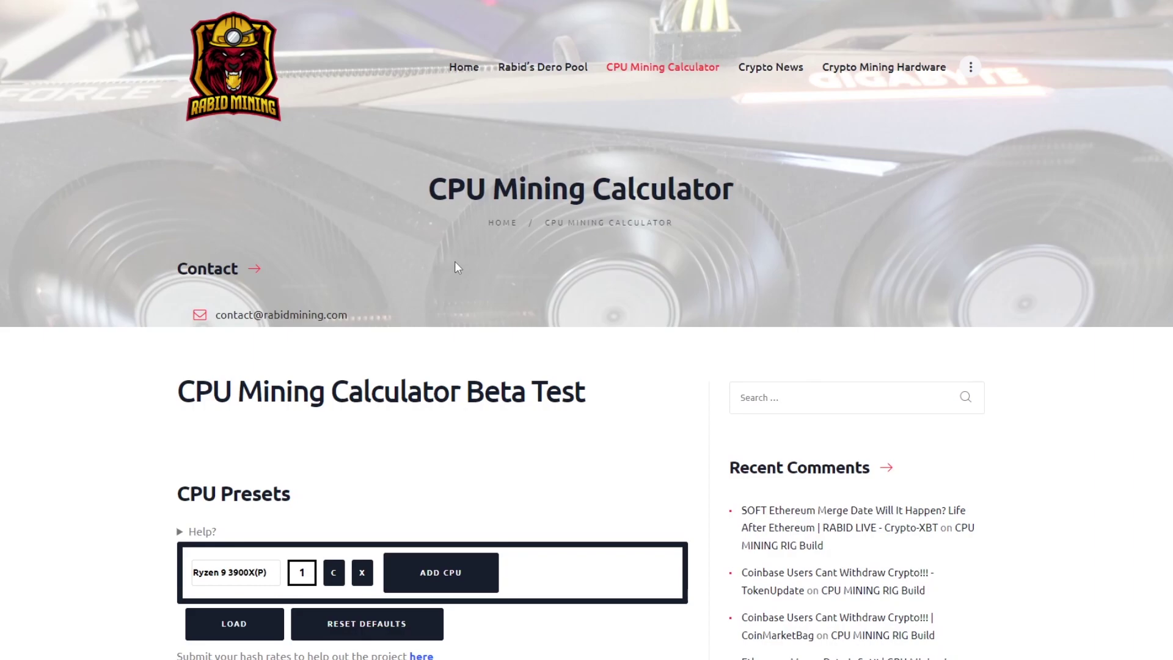
# Remove the existing CPU preset row from the CPU Mining Calculator
pyautogui.moveTo(428, 189); pyautogui.dragTo(732, 189)
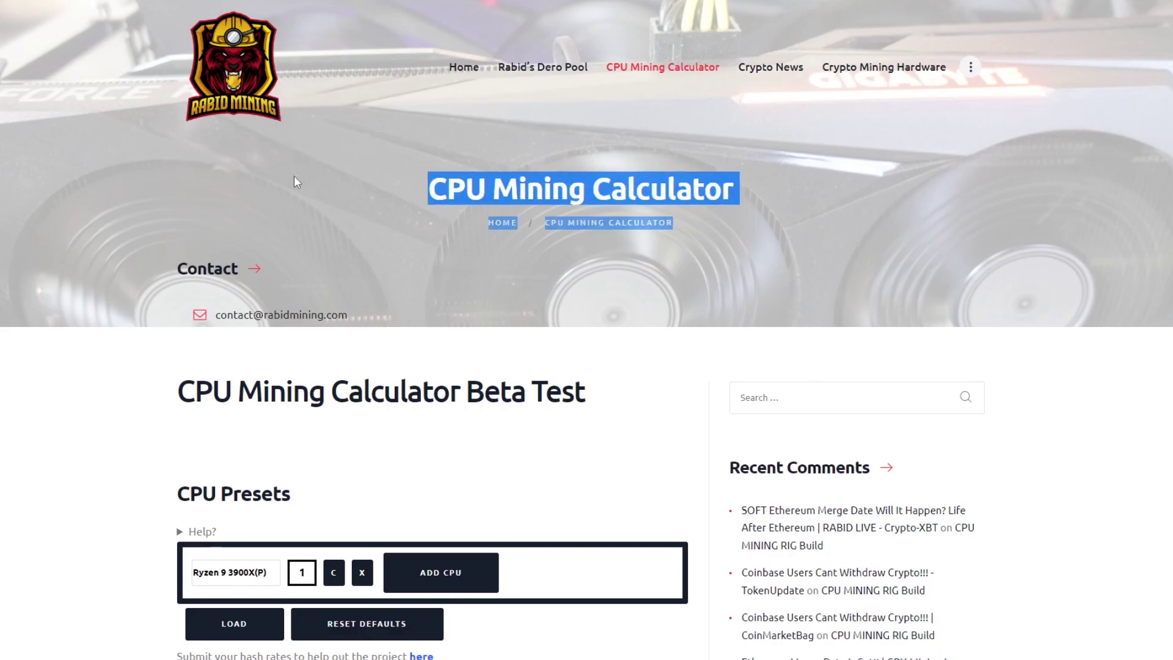
pyautogui.scroll(-5, 275, 343)
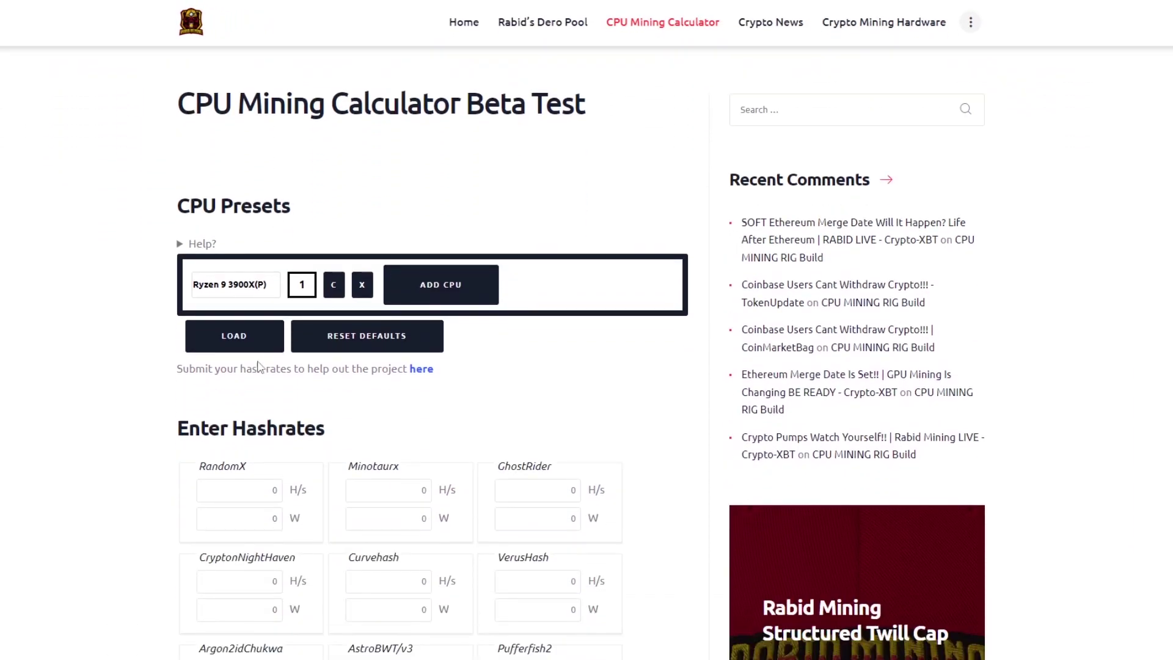
pyautogui.click(274, 285)
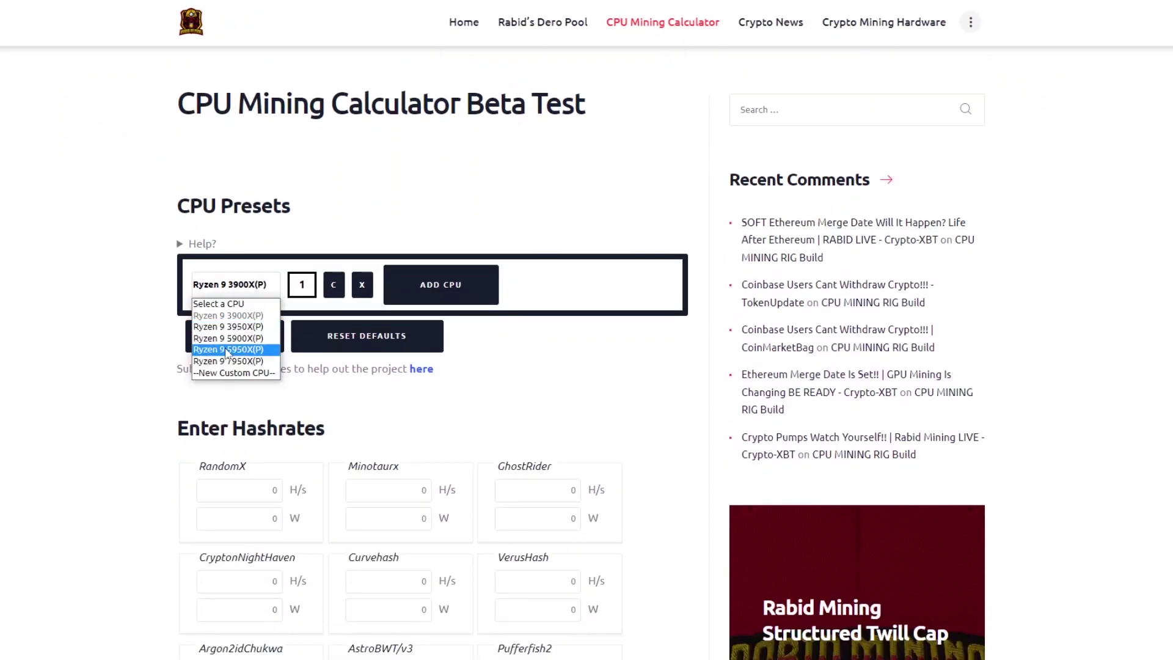
pyautogui.click(355, 293)
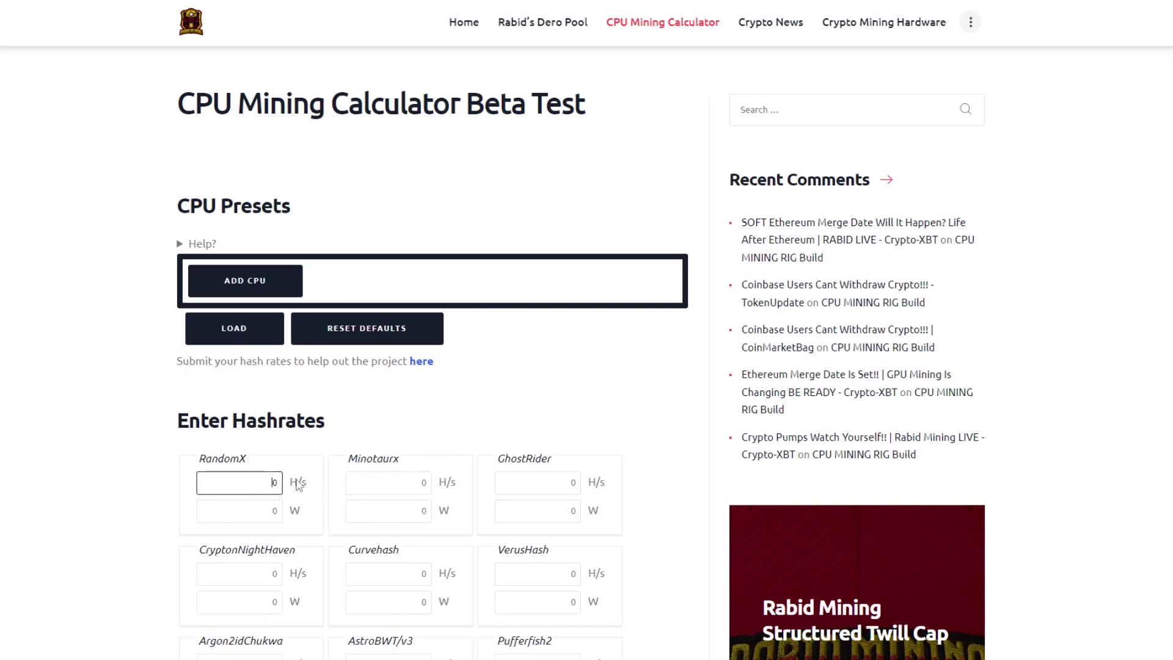
pyautogui.scroll(-3, 298, 484)
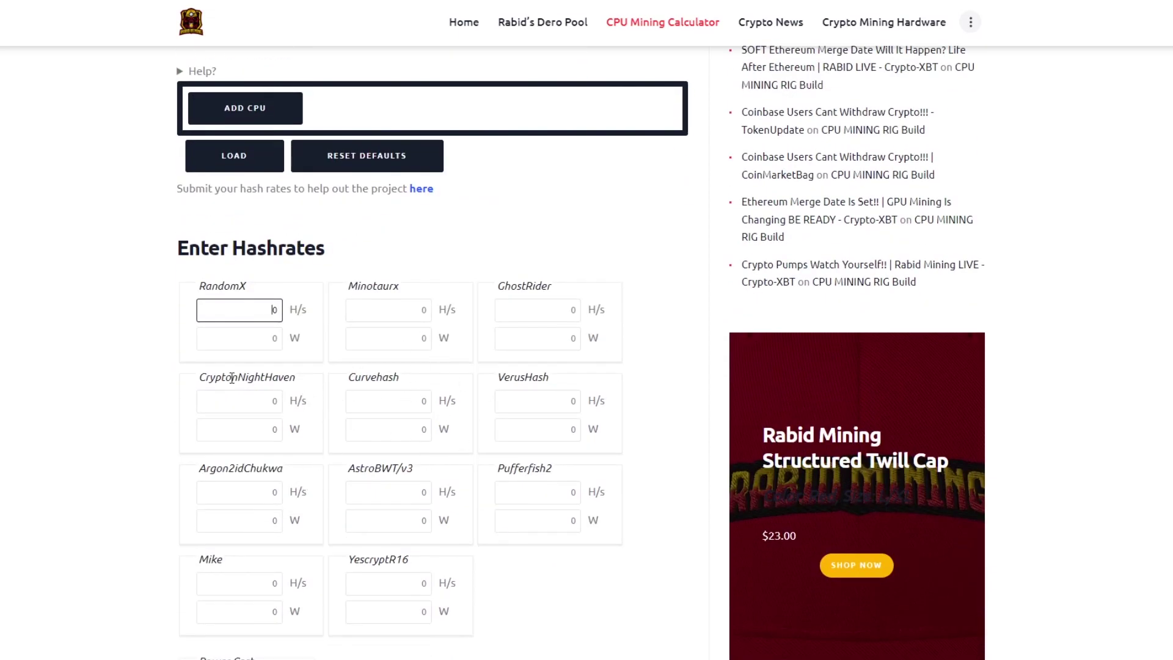
pyautogui.doubleClick(352, 288)
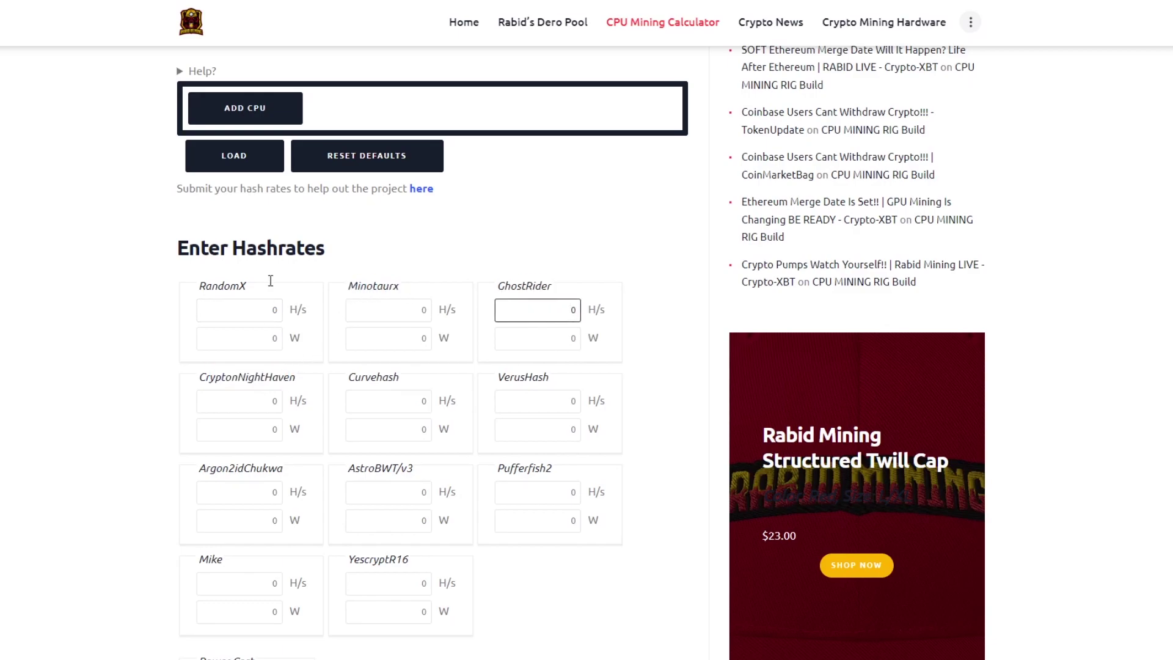
# Add a new CPU row and load the Ryzen 9 3900X(P) preset
pyautogui.click(240, 110)
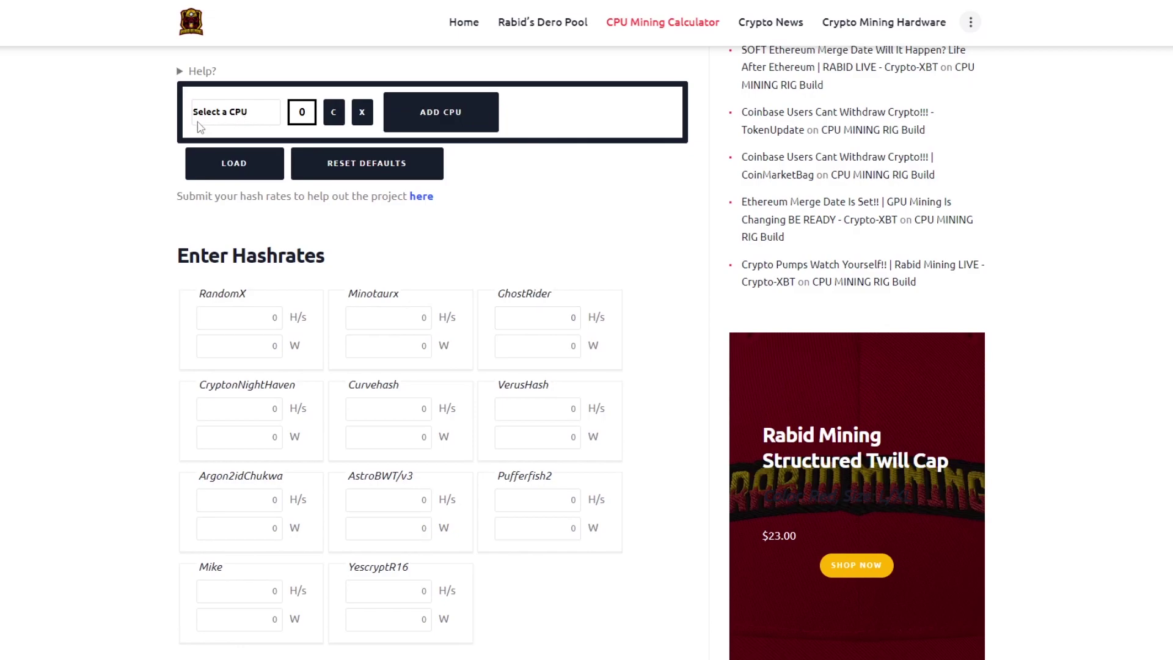
pyautogui.click(262, 116)
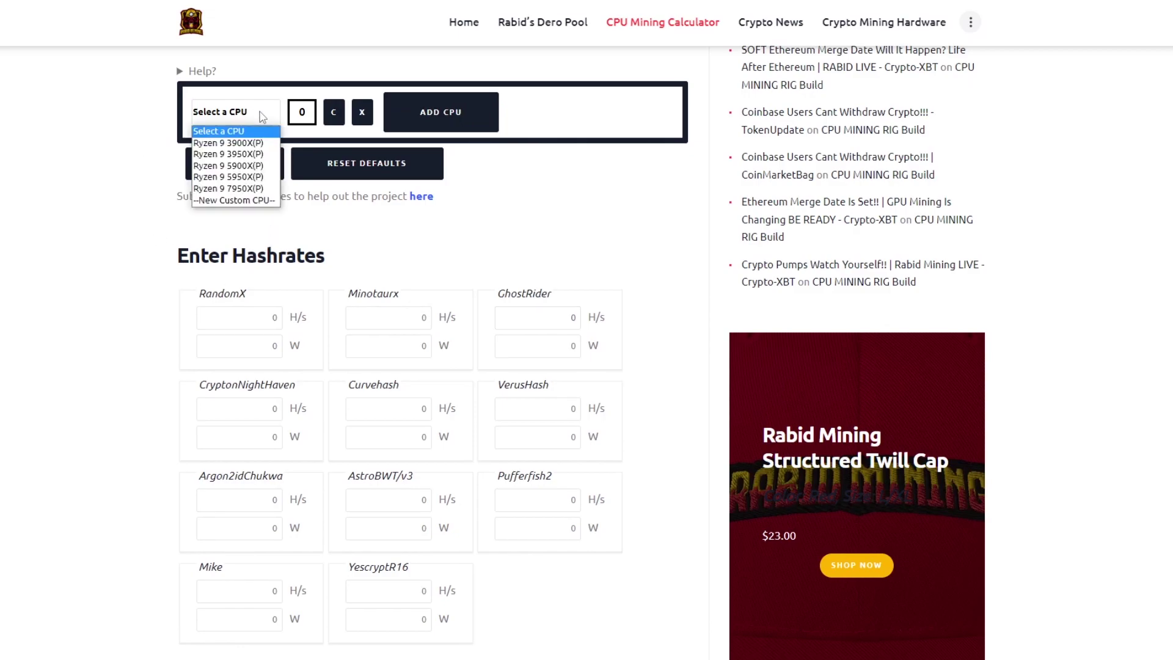
pyautogui.click(245, 144)
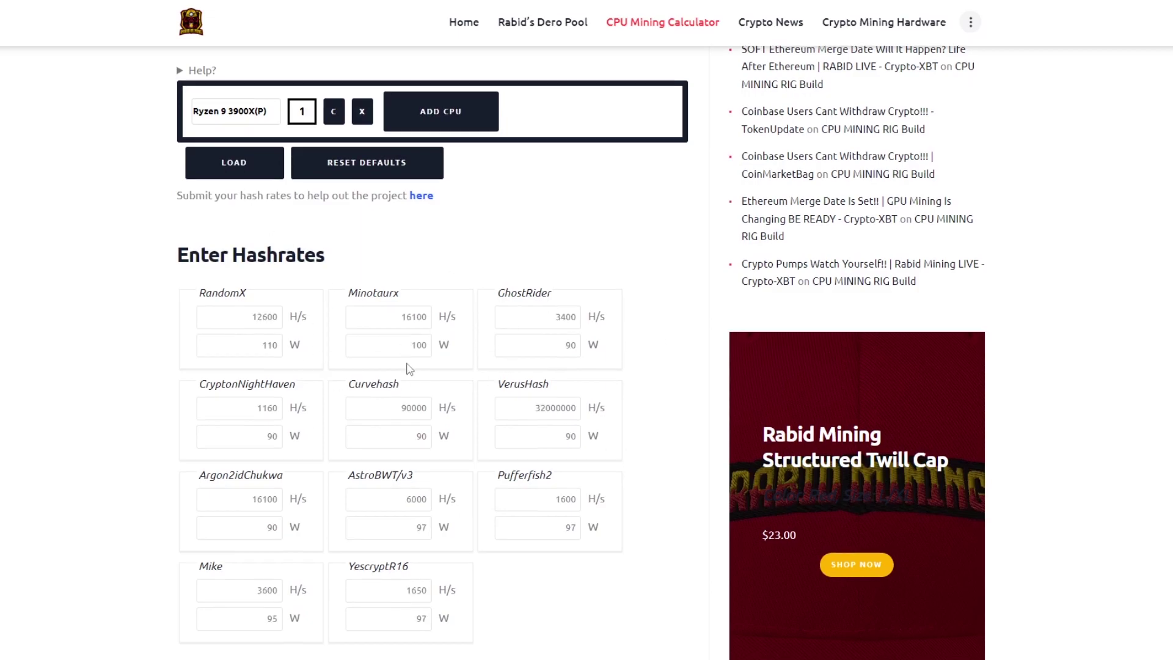
# Set power cost to 0.1 $/kWh and calculate profits, with Dero (DERO) ranked first
pyautogui.scroll(-4, 410, 369)
pyautogui.scroll(1, 409, 363)
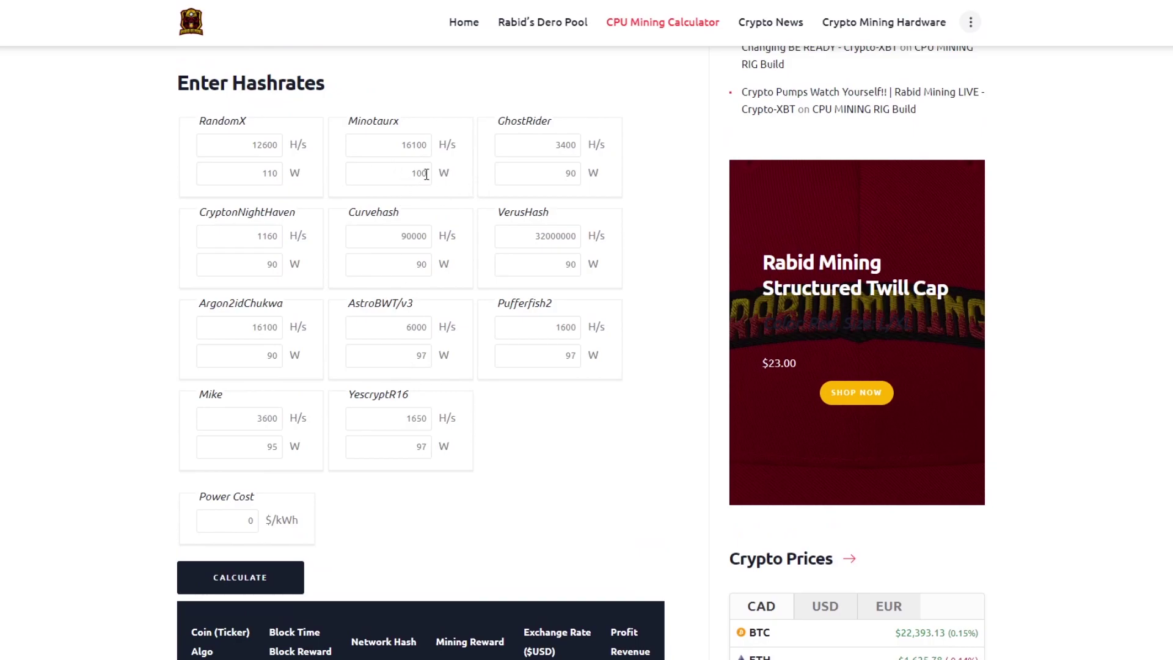
pyautogui.click(253, 521)
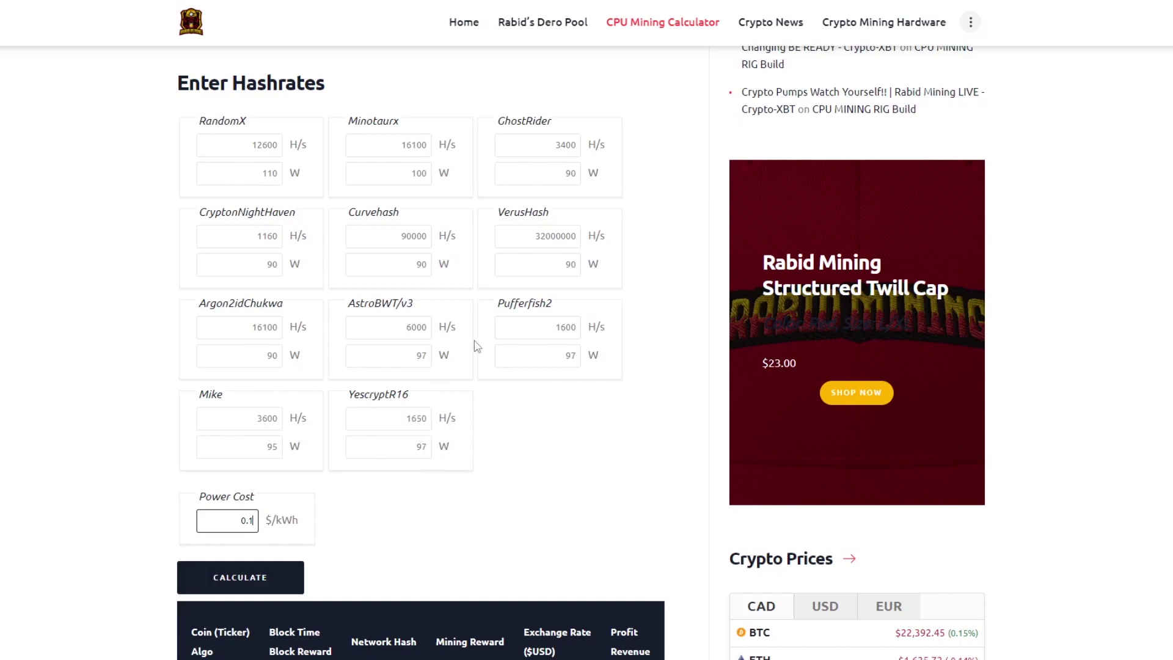
pyautogui.moveTo(473, 442); pyautogui.dragTo(200, 134)
pyautogui.click(173, 561)
pyautogui.doubleClick(255, 525)
pyautogui.click(248, 579)
pyautogui.scroll(-5, 415, 508)
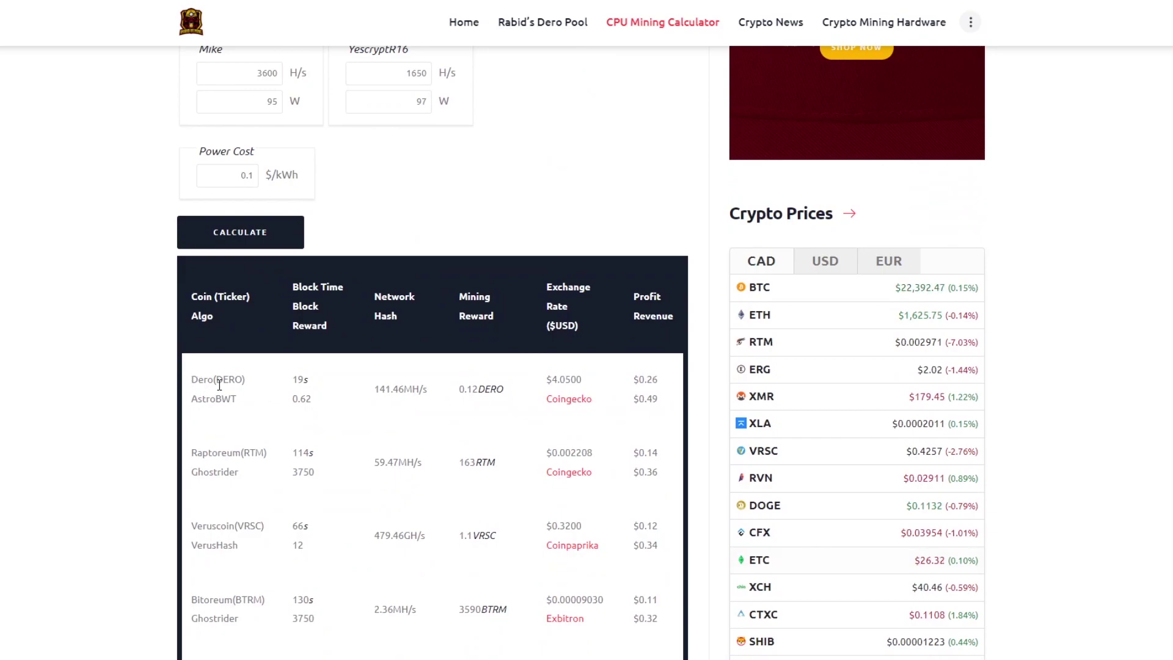
pyautogui.tripleClick(219, 385)
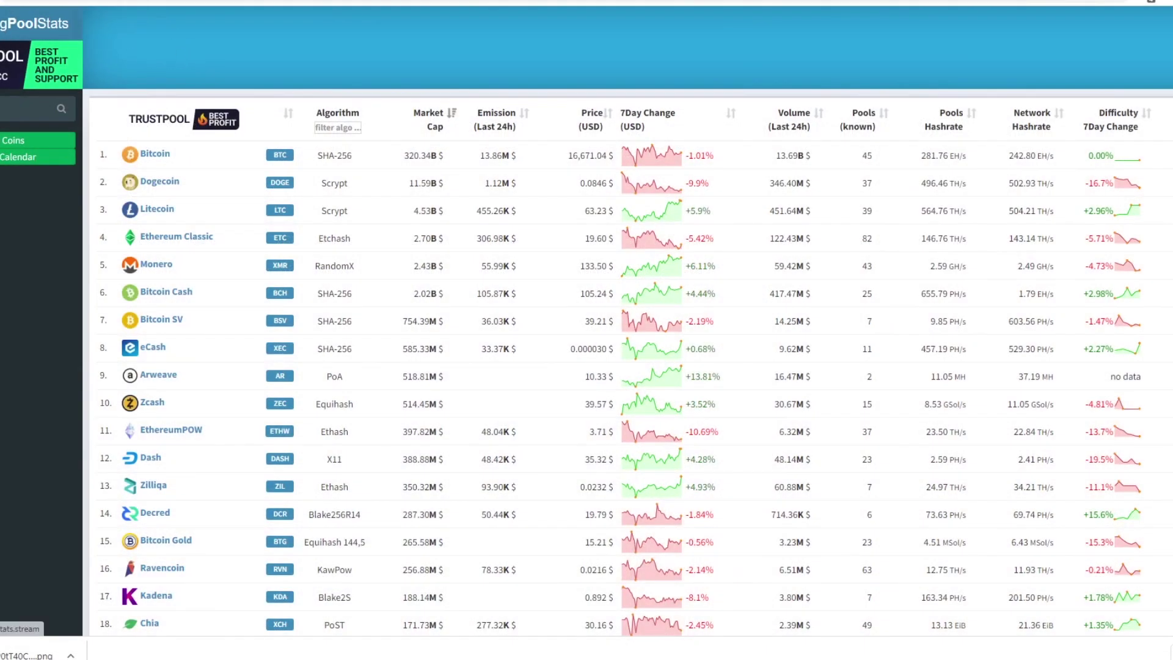
# Search MiningPoolStats for RTM and review Raptoreum pools, noting flockpool.com's 51.5% hashrate share
pyautogui.moveTo(1, 38); pyautogui.dragTo(22, 49)
pyautogui.moveTo(122, 154); pyautogui.dragTo(221, 526)
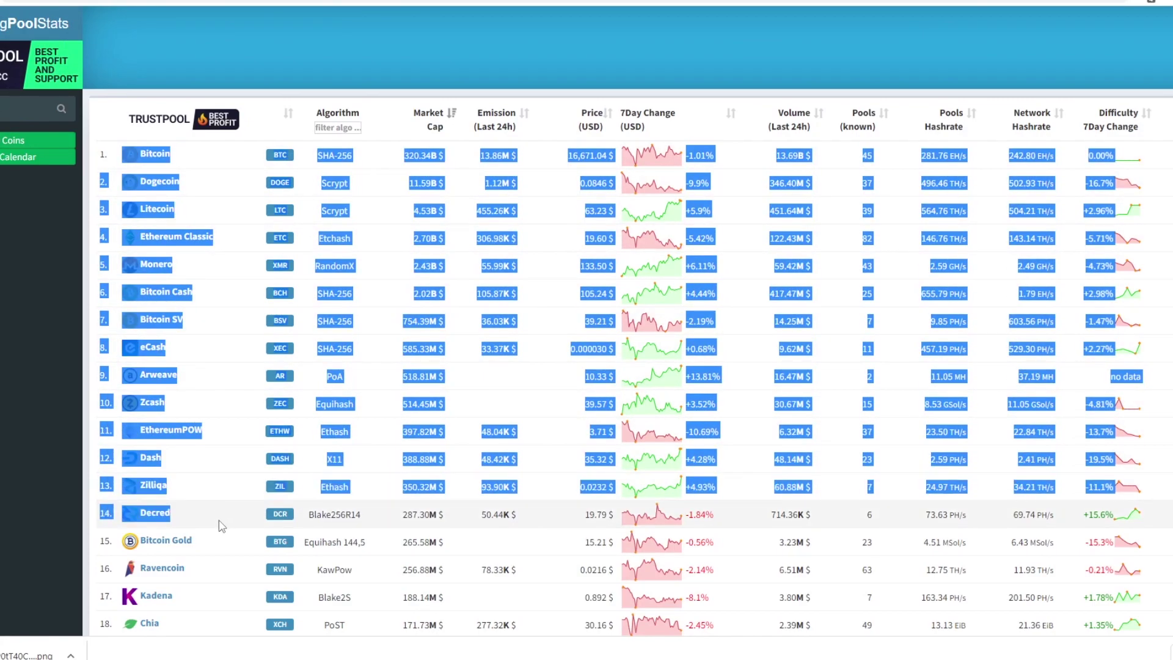
pyautogui.click(11, 108)
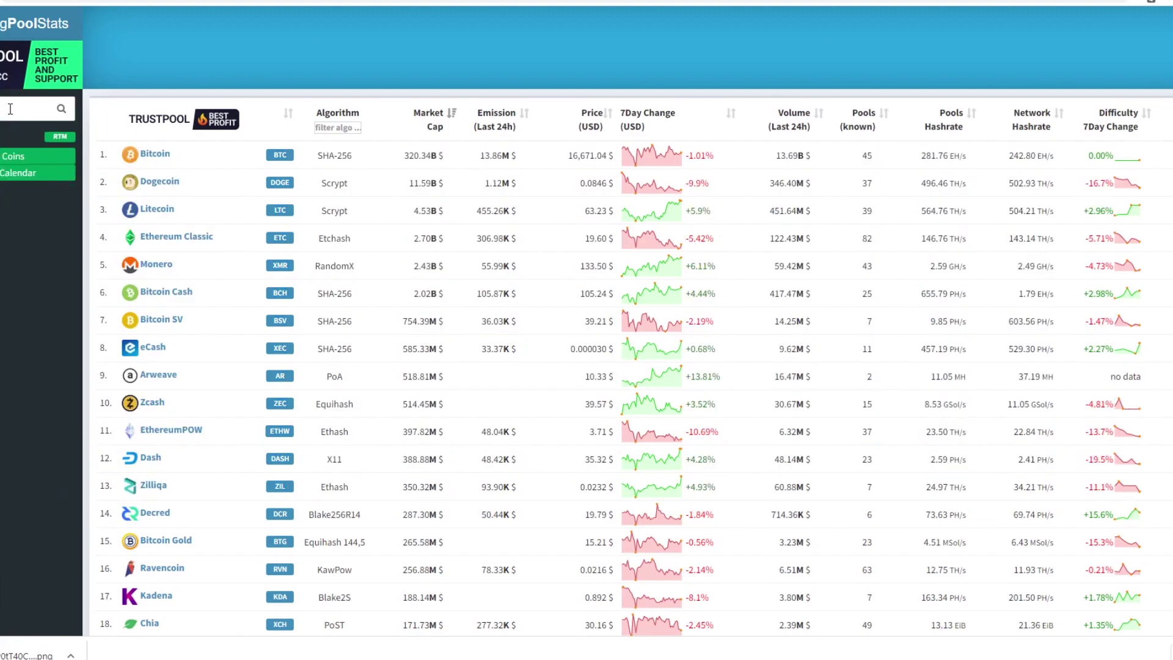
pyautogui.click(12, 142)
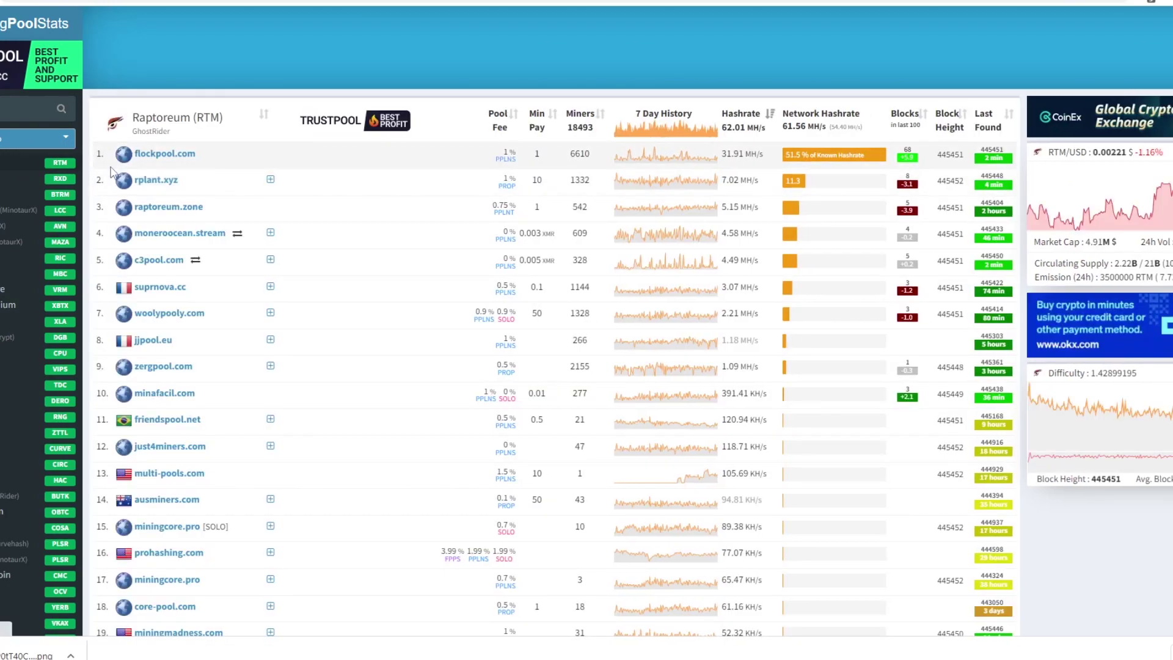
pyautogui.moveTo(105, 164); pyautogui.dragTo(877, 158)
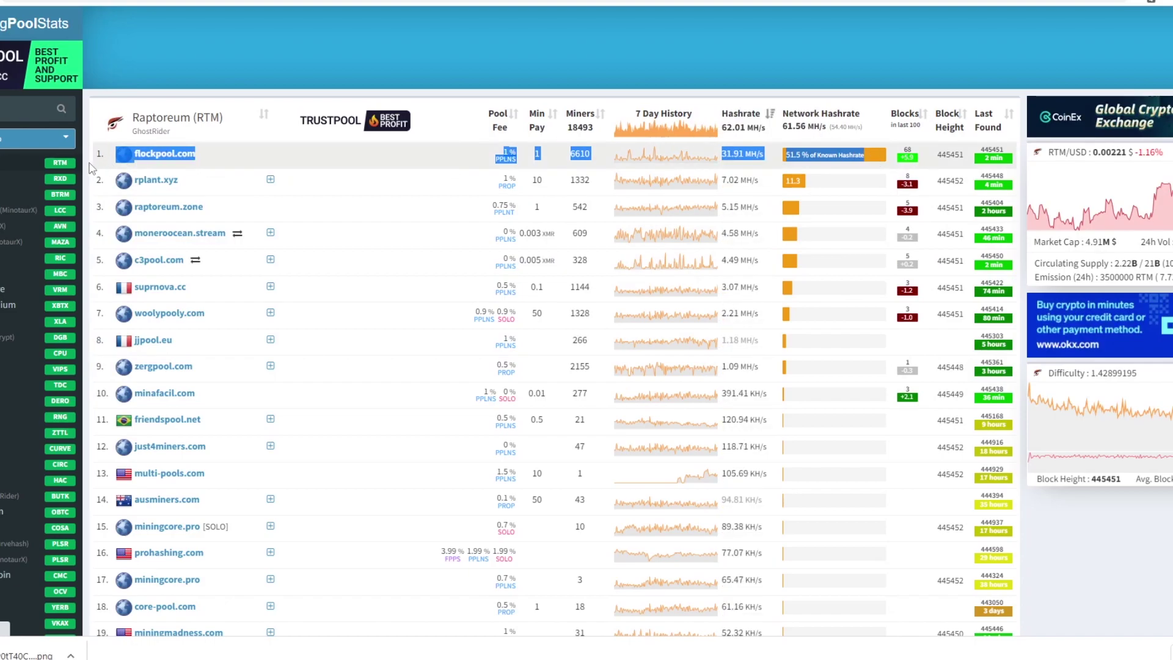
pyautogui.click(91, 169)
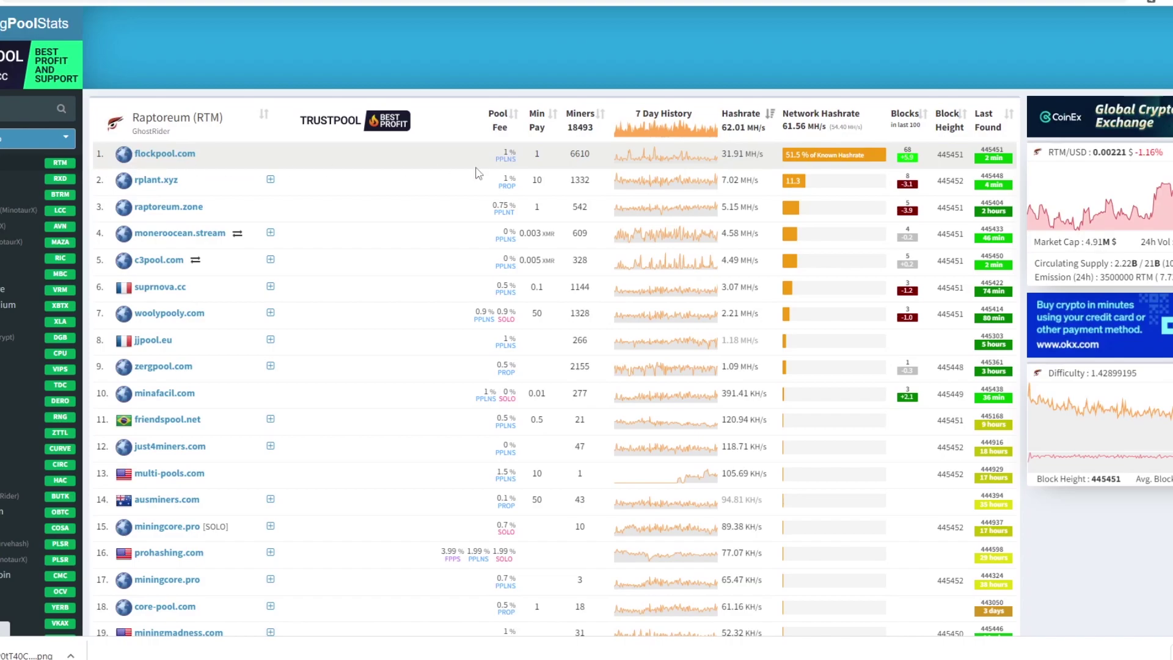
pyautogui.moveTo(867, 160); pyautogui.dragTo(785, 163)
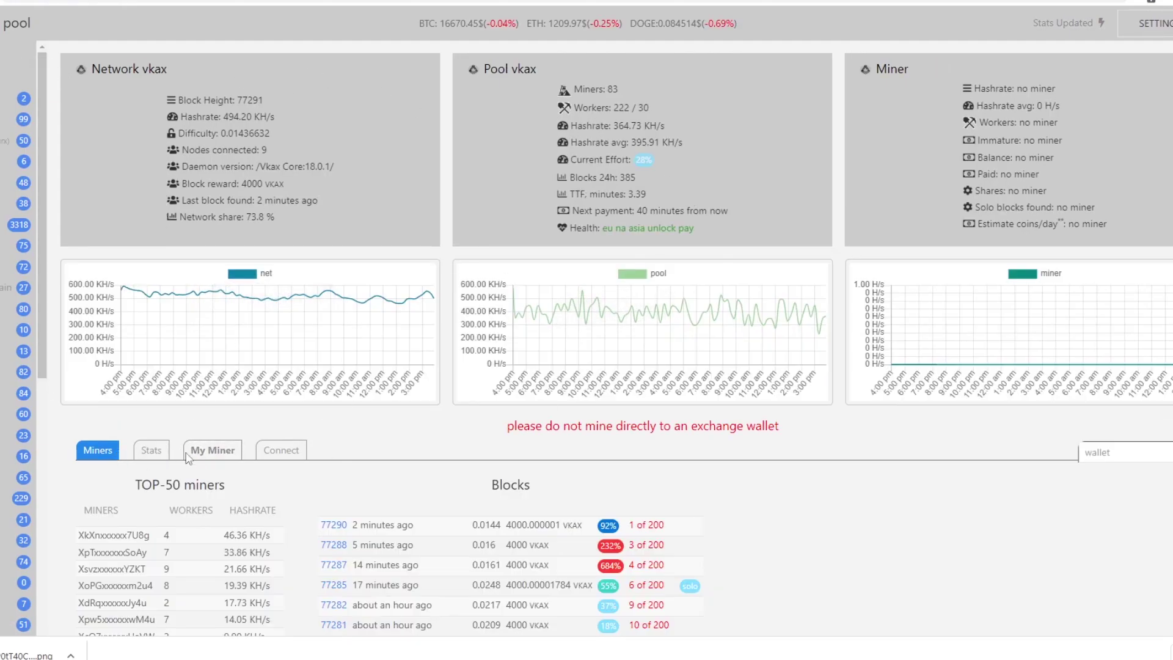
# From the VKAX pool's Connect tab, follow the cpuminer-rplant for Windows/Linux/MacOS miner link
pyautogui.click(279, 452)
pyautogui.scroll(-5, 483, 424)
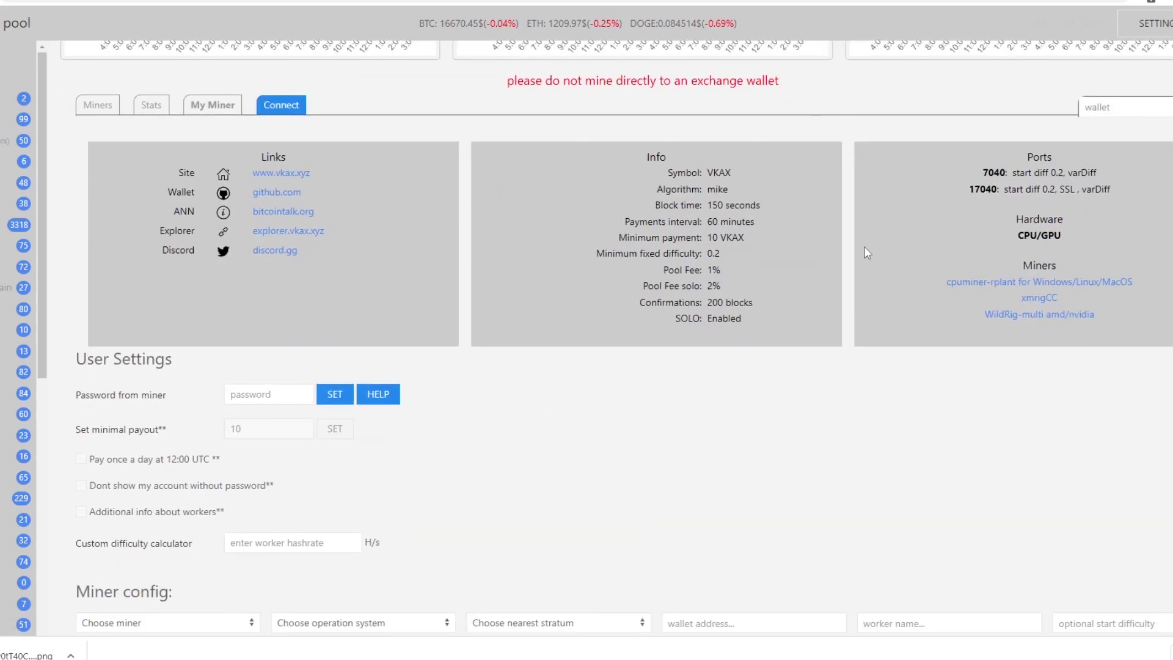
pyautogui.moveTo(944, 282); pyautogui.dragTo(1129, 346)
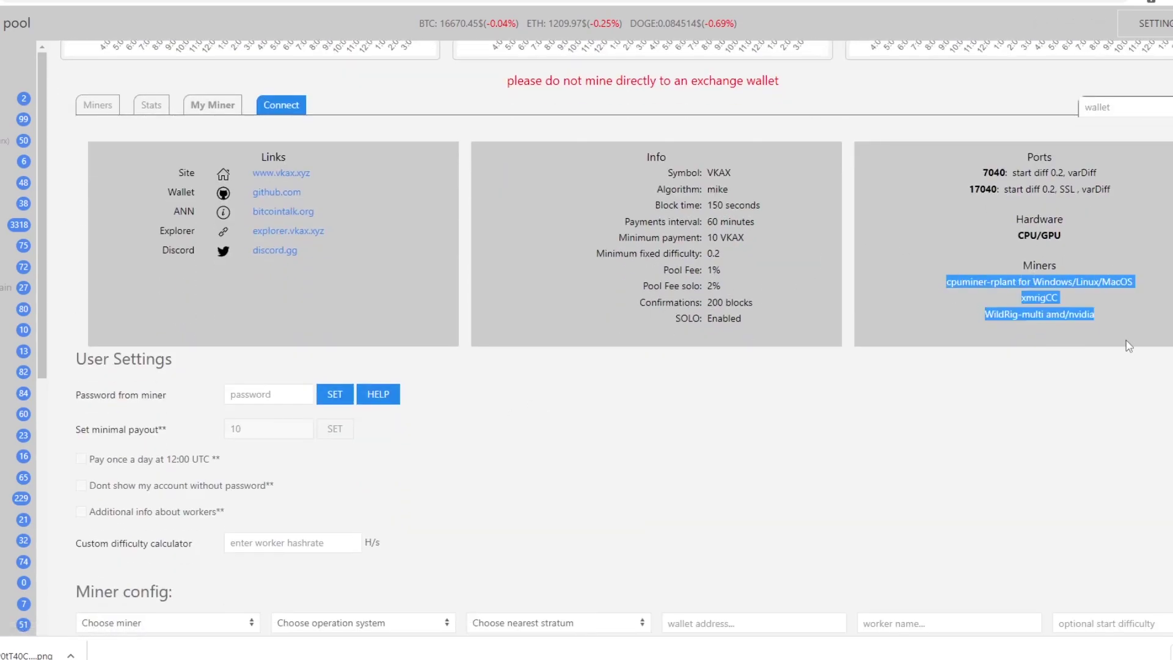
pyautogui.click(919, 295)
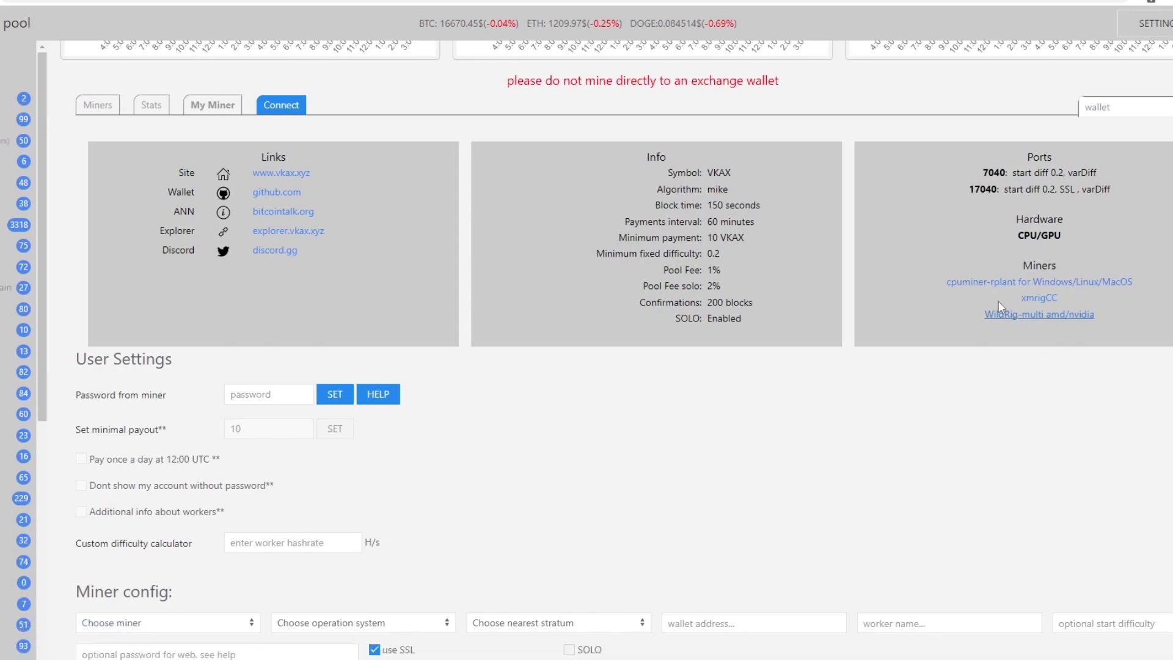
pyautogui.click(1039, 282)
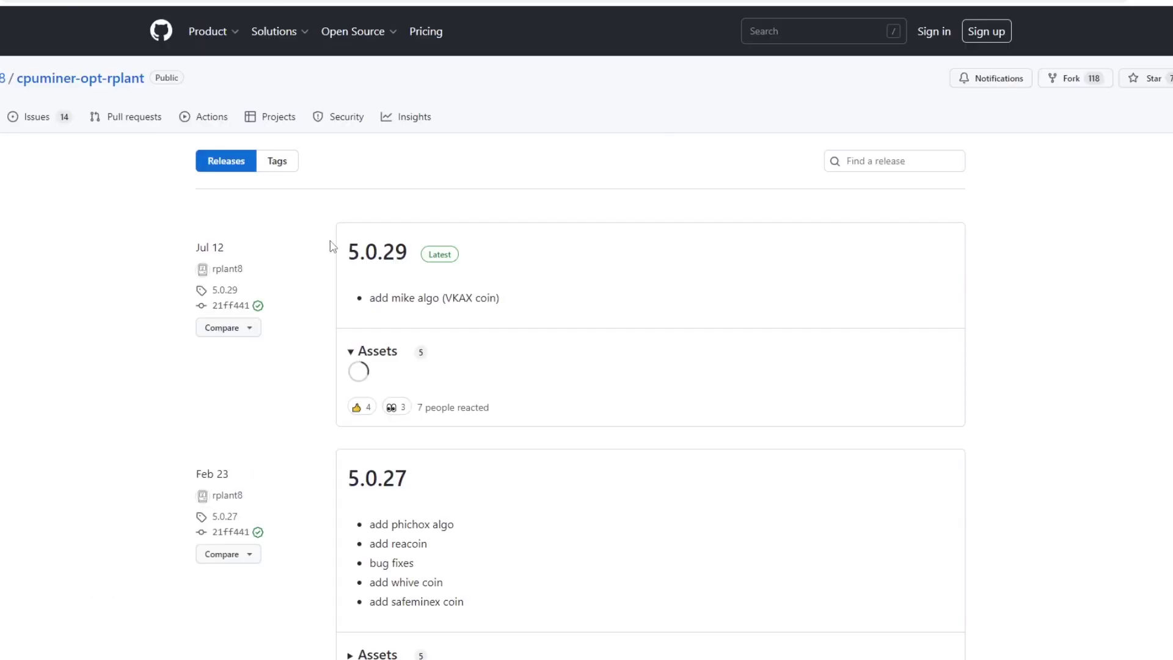
# Scroll to the 5.0.29 release's cpuminer-opt-win.zip asset and view the extracted cpuminer-opt-win folder
pyautogui.scroll(-3, 485, 366)
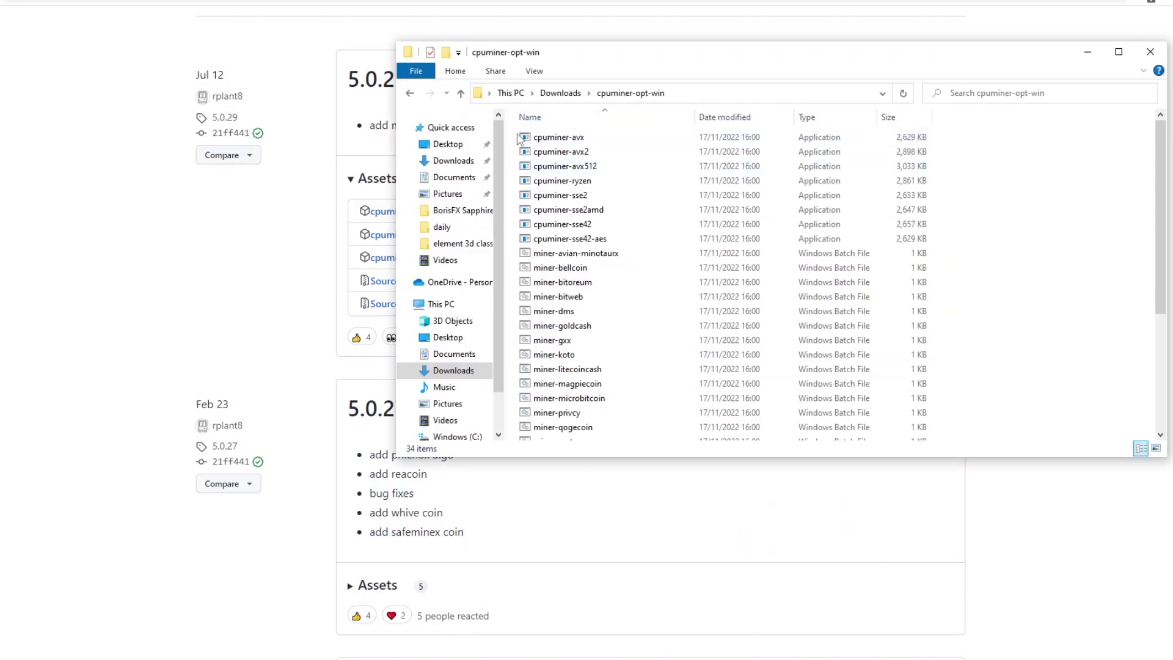
pyautogui.moveTo(511, 136); pyautogui.dragTo(654, 393)
# Scroll to the miner-raptoreum batch file and bring up its context menu
pyautogui.click(1043, 301)
pyautogui.scroll(-2, 1042, 301)
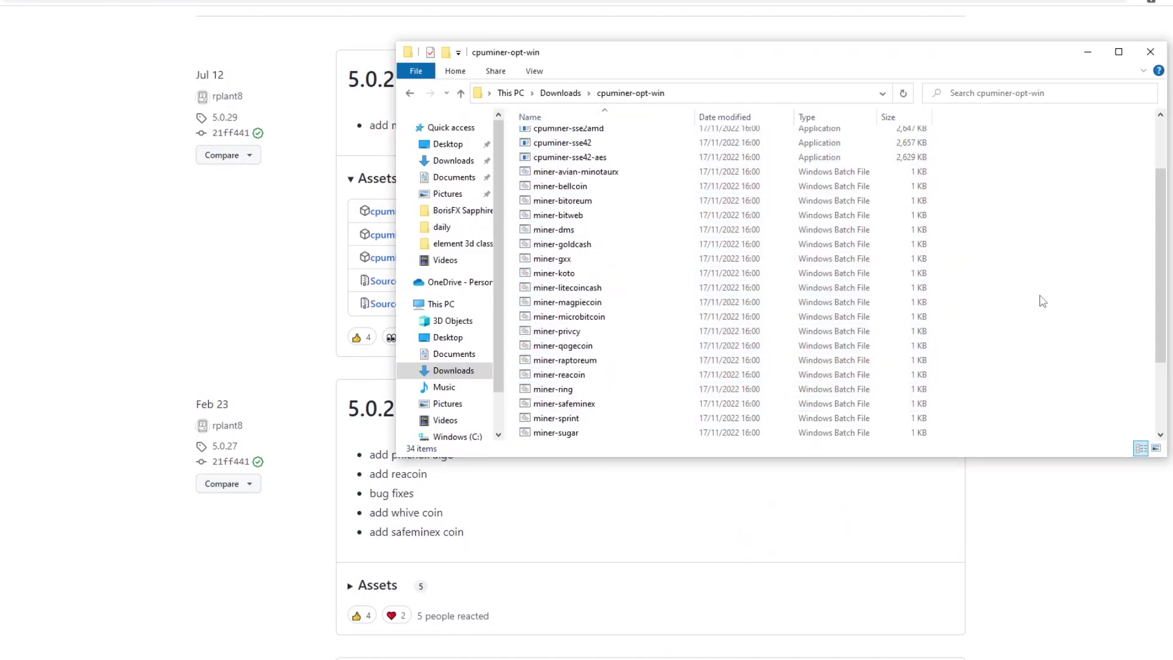
pyautogui.scroll(-2, 1043, 301)
pyautogui.moveTo(587, 273)
pyautogui.mouseDown()
pyautogui.moveTo(607, 299)
pyautogui.moveTo(581, 278)
pyautogui.mouseUp()
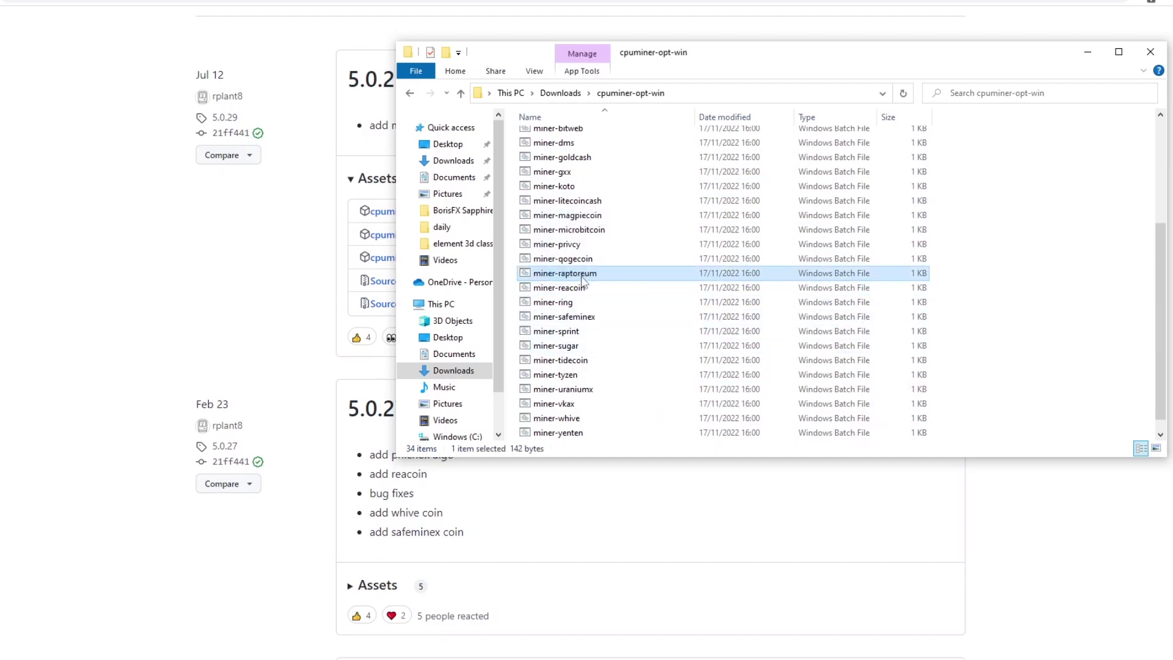
pyautogui.rightClick(583, 279)
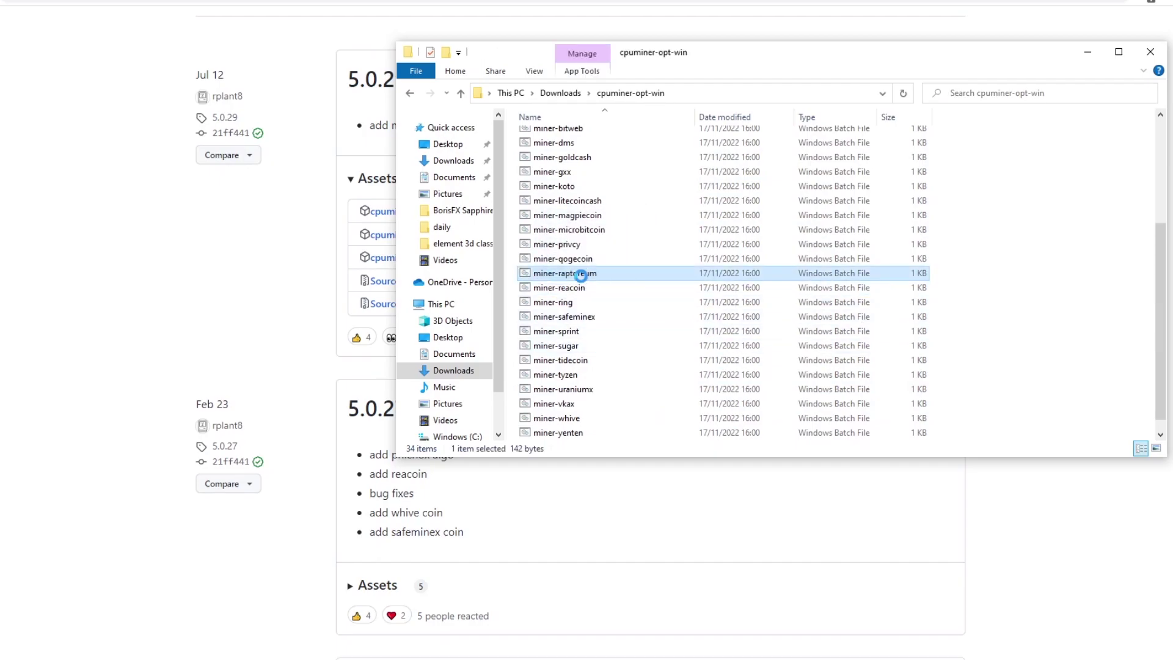
# Open miner-raptoreum in Notepad, examine its '-u WALLET_ADDRESS.WORKER_NAME' placeholder, and close it
pyautogui.click(617, 303)
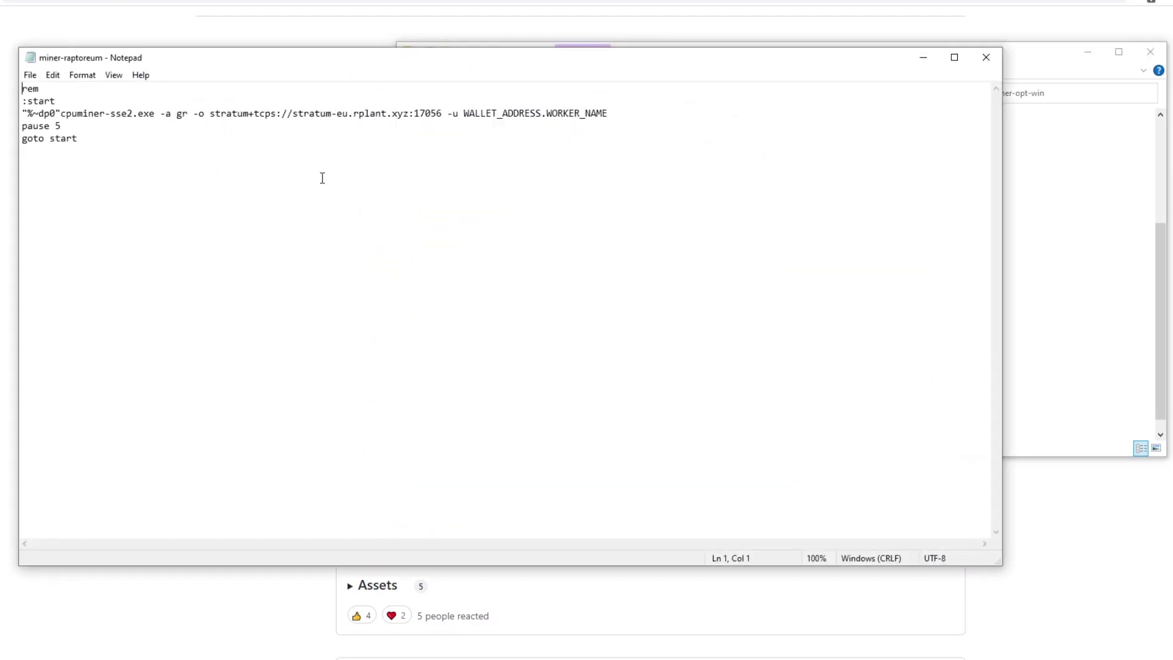
pyautogui.hotkey('ctrl', 'a')
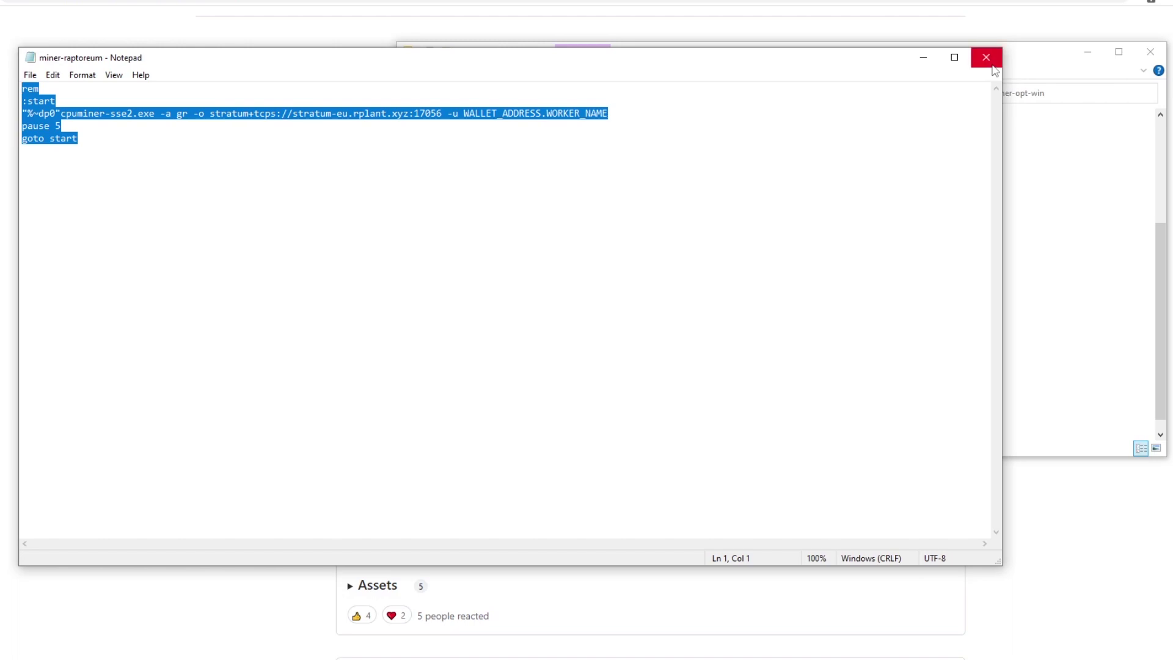
pyautogui.click(601, 114)
pyautogui.moveTo(631, 115); pyautogui.dragTo(449, 114)
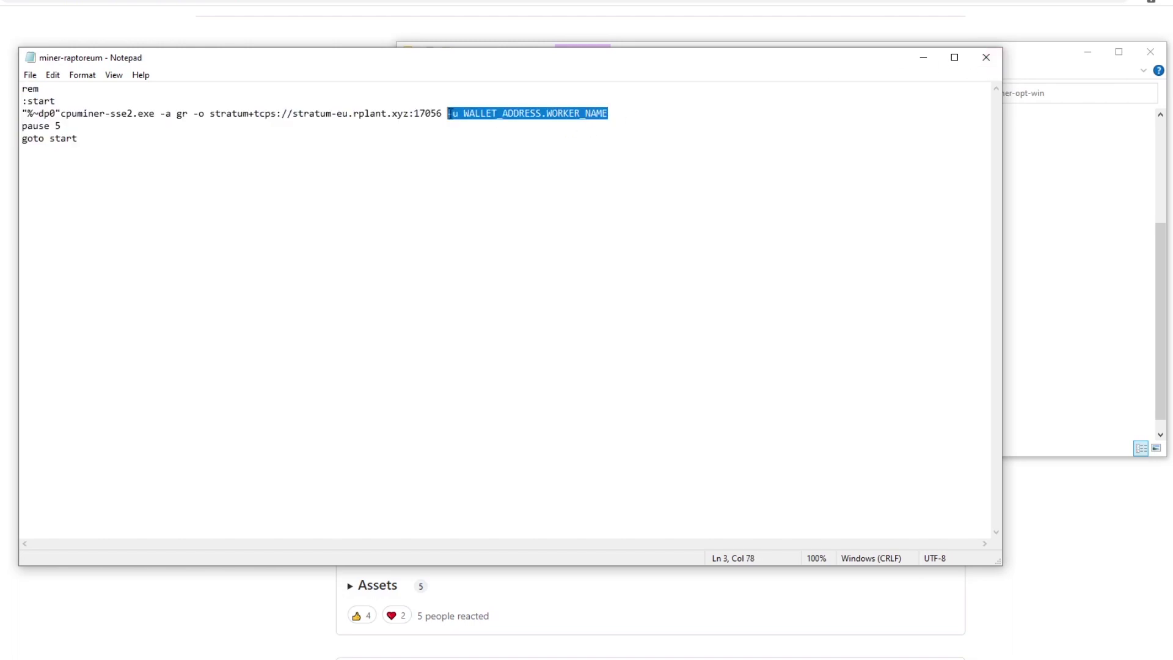
pyautogui.click(986, 58)
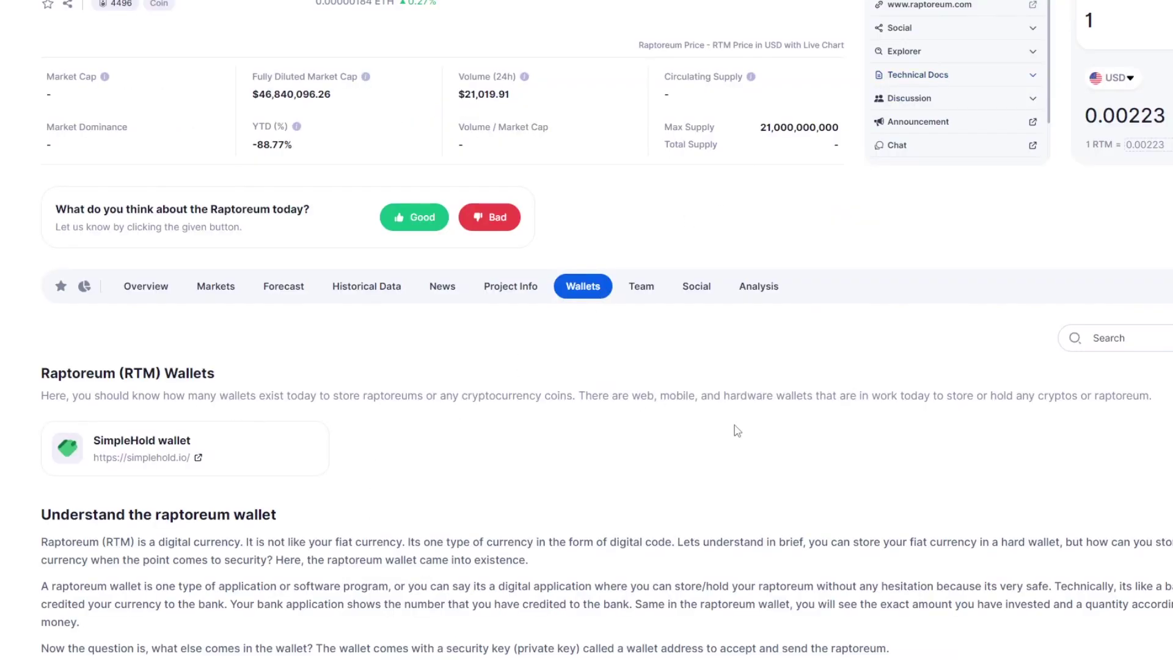
pyautogui.scroll(3, 738, 431)
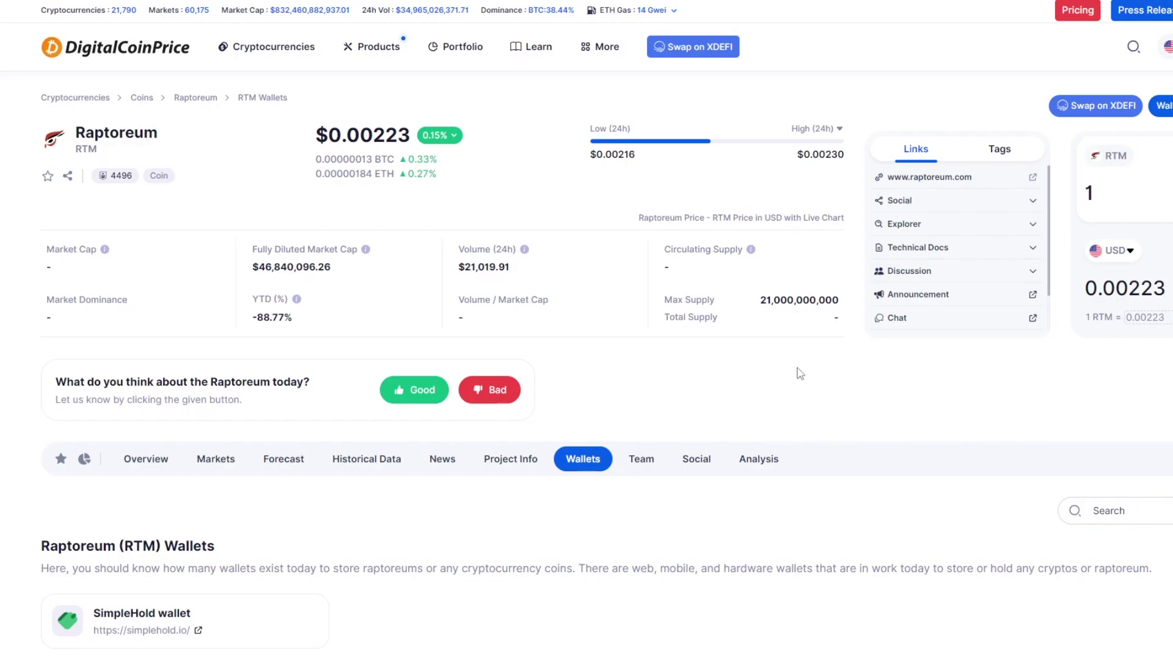
pyautogui.moveTo(78, 134); pyautogui.dragTo(171, 134)
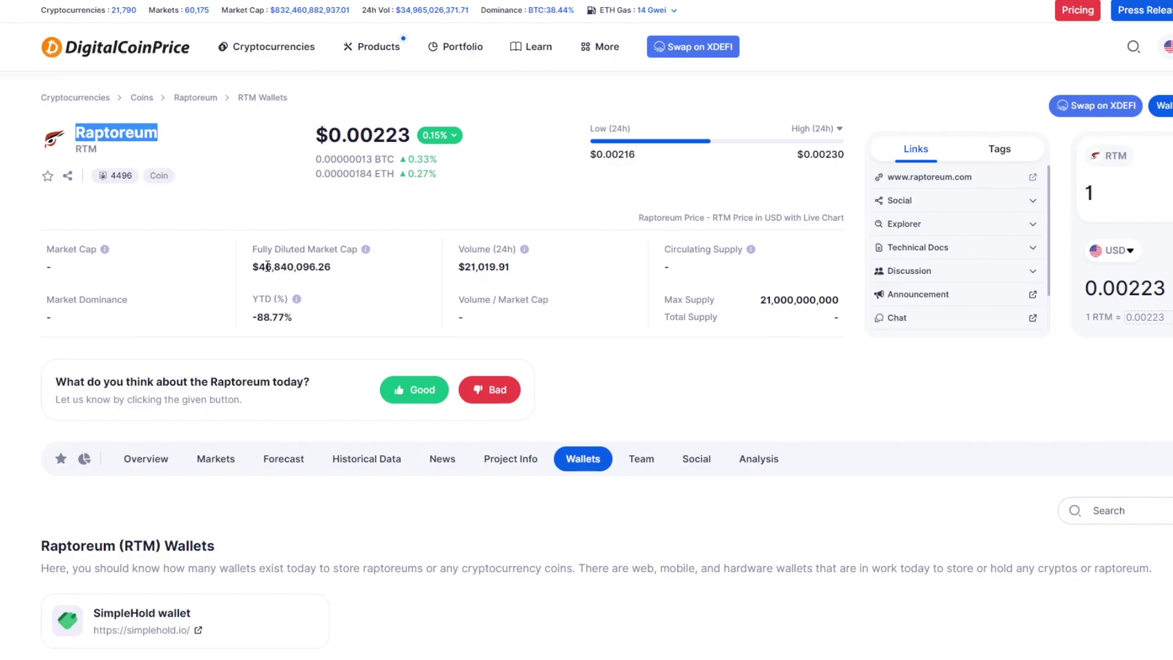
pyautogui.scroll(-2, 268, 267)
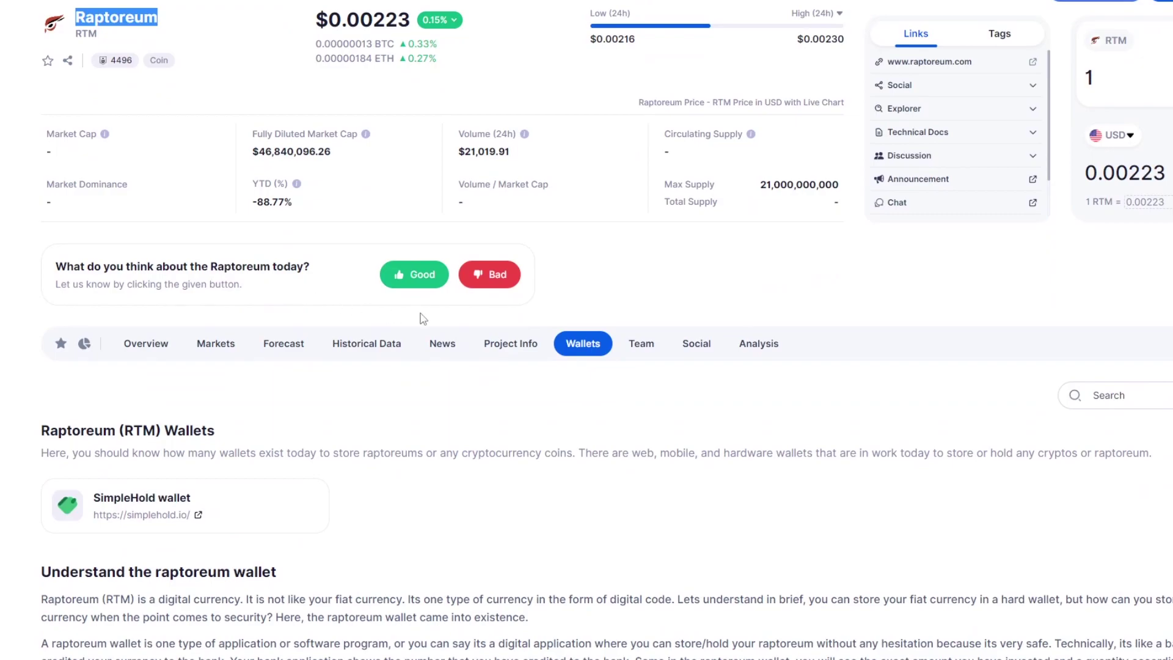
pyautogui.scroll(-1, 421, 319)
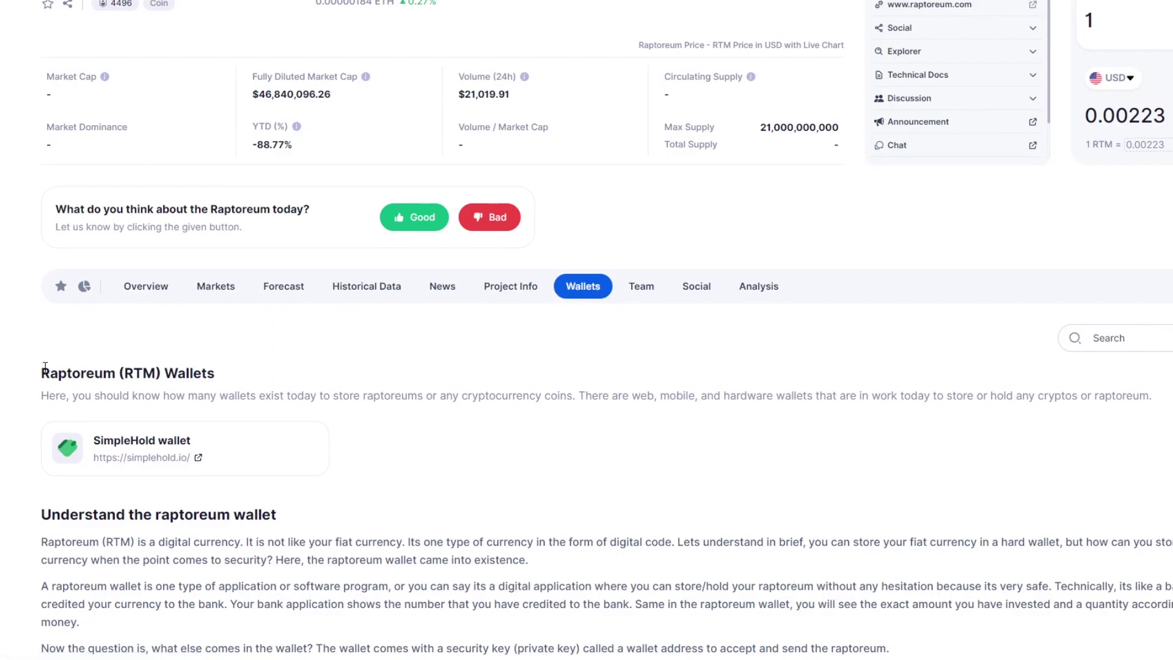
pyautogui.moveTo(41, 370); pyautogui.dragTo(237, 398)
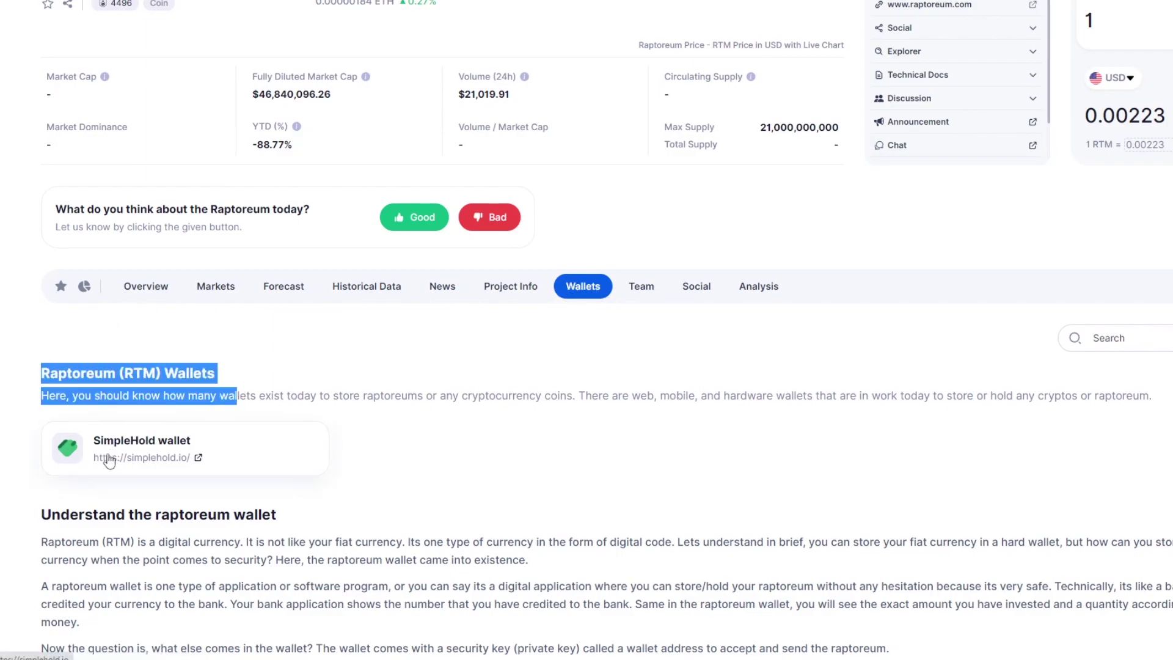
pyautogui.click(368, 455)
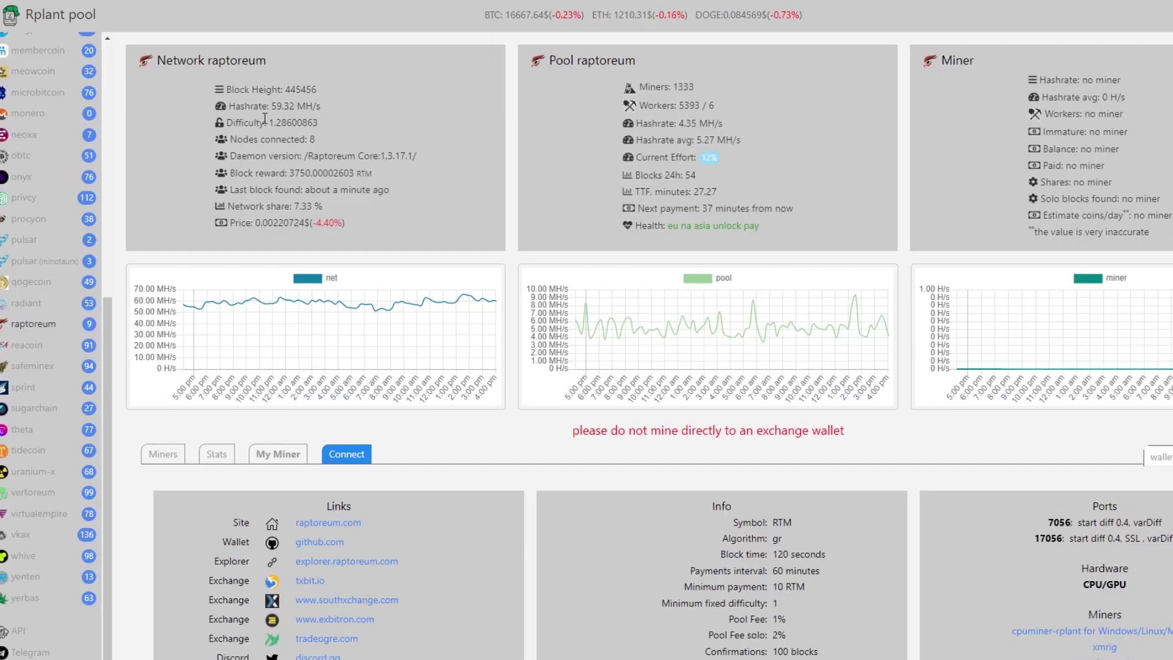
# Choose cpuminer-rplant, Windows OS and the Europe stratum in Rplant's Raptoreum miner config
pyautogui.scroll(-8, 419, 365)
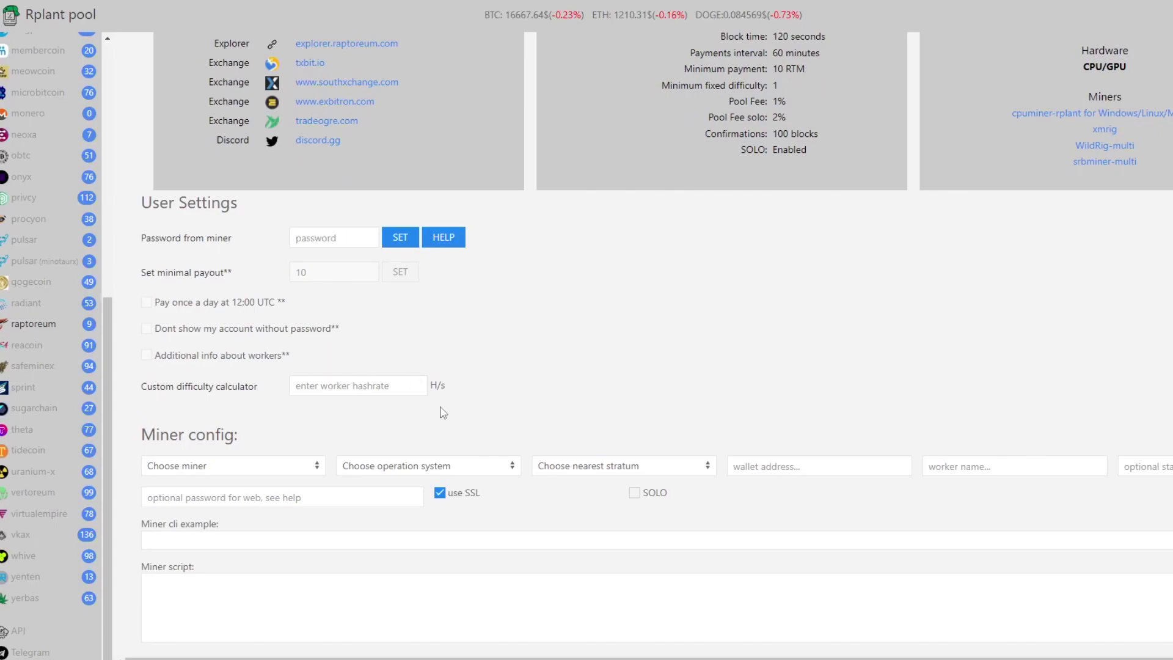
pyautogui.scroll(4, 440, 409)
pyautogui.scroll(-3, 445, 342)
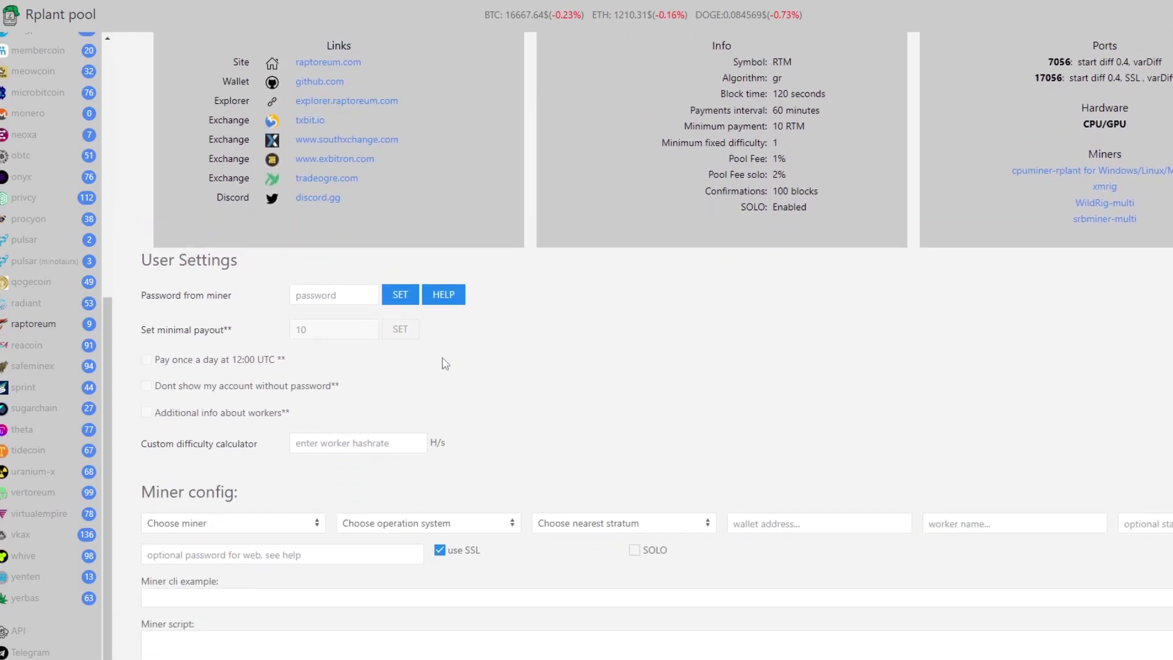
pyautogui.click(285, 527)
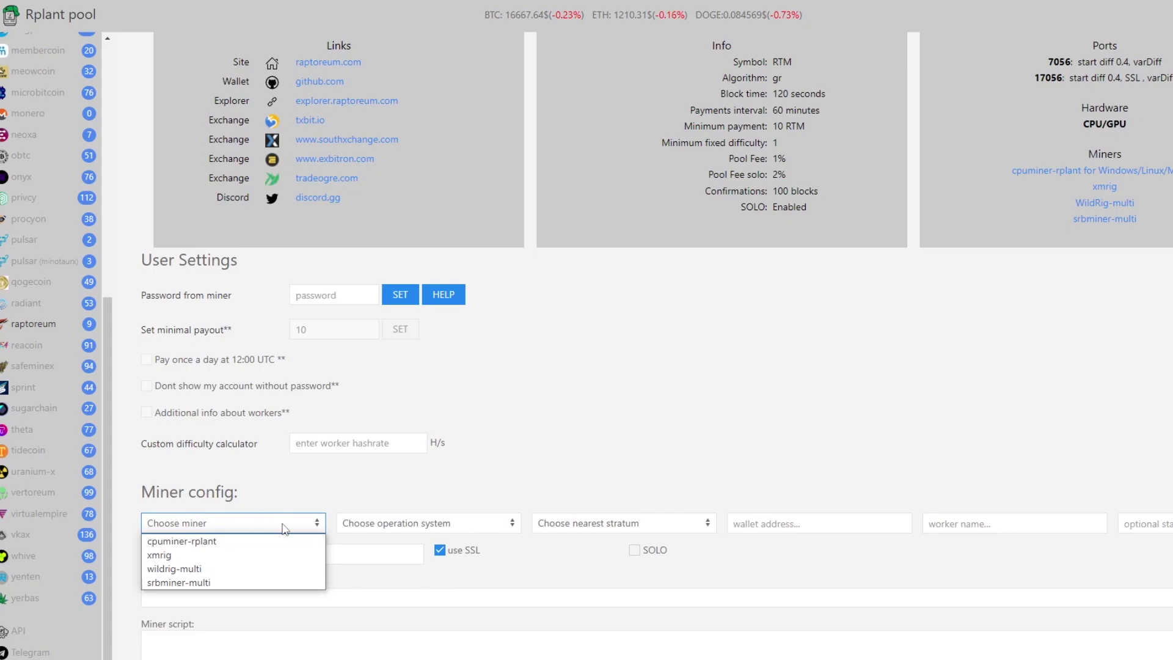
pyautogui.click(181, 543)
pyautogui.scroll(-1, 432, 478)
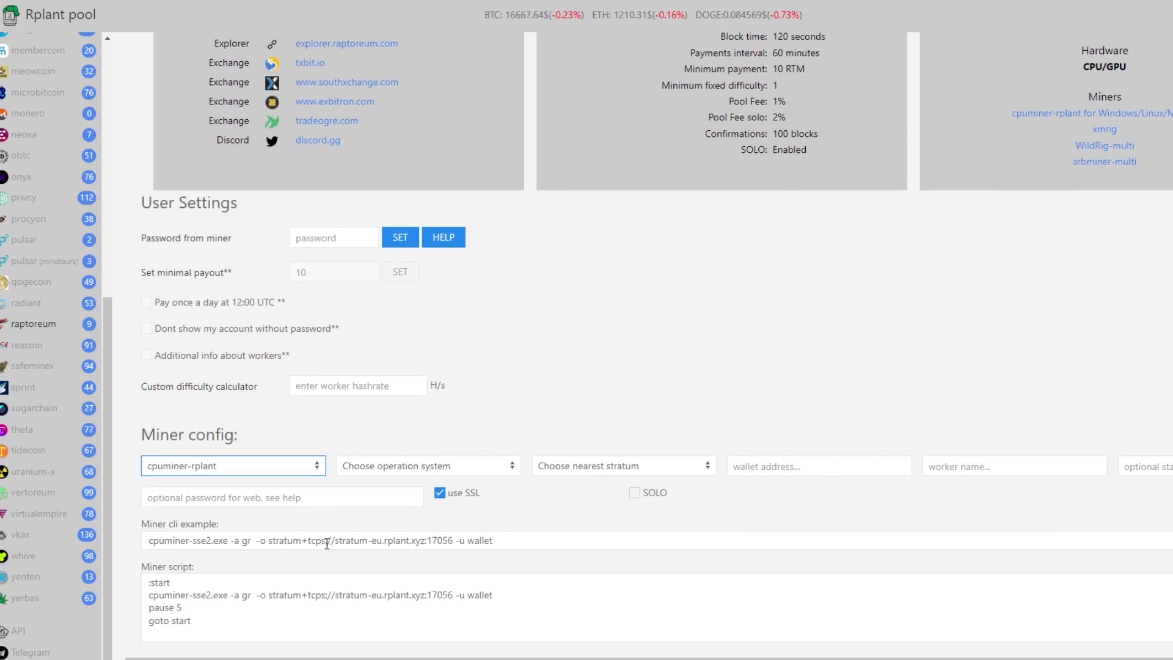
pyautogui.click(432, 469)
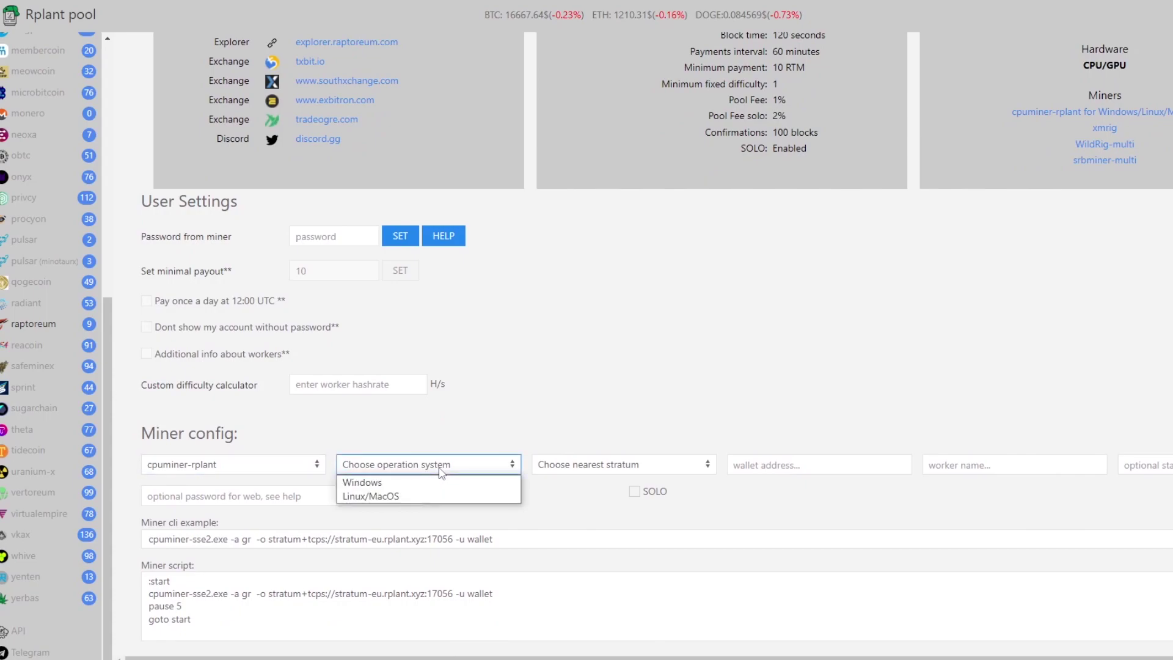
pyautogui.click(375, 483)
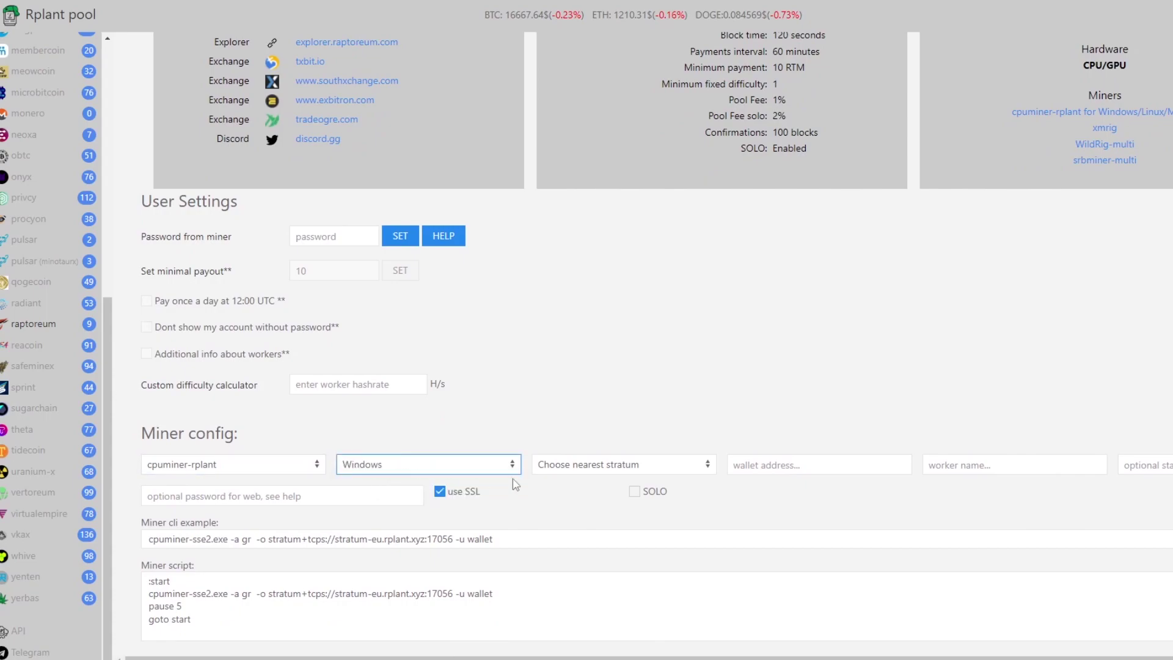
pyautogui.click(602, 469)
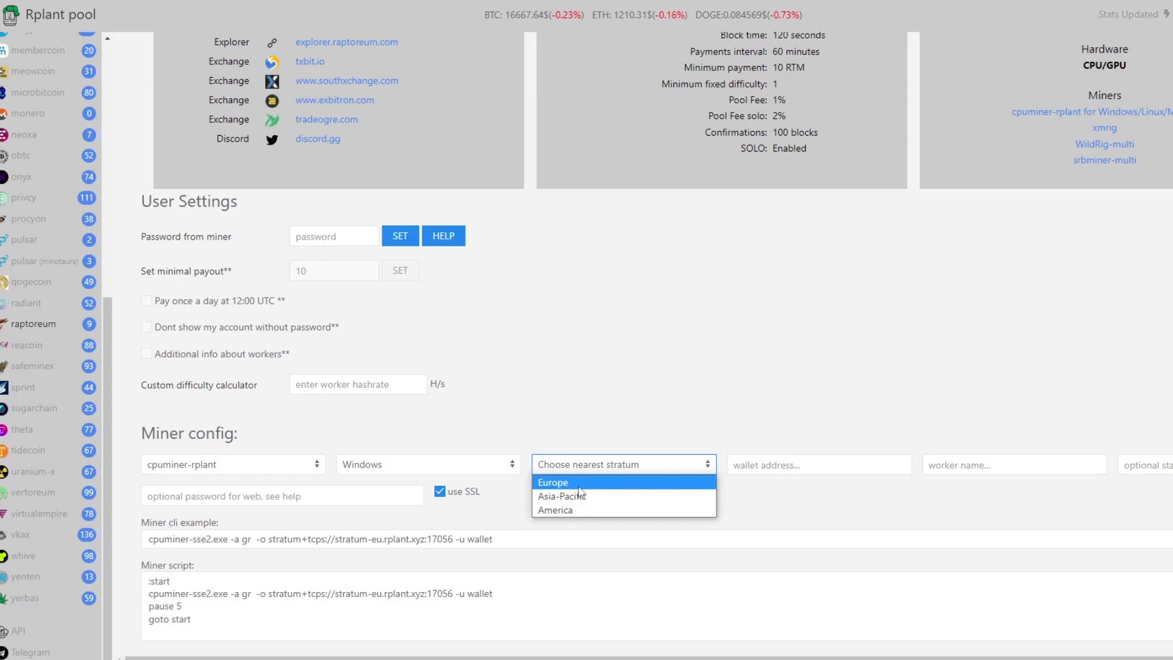
pyautogui.click(580, 484)
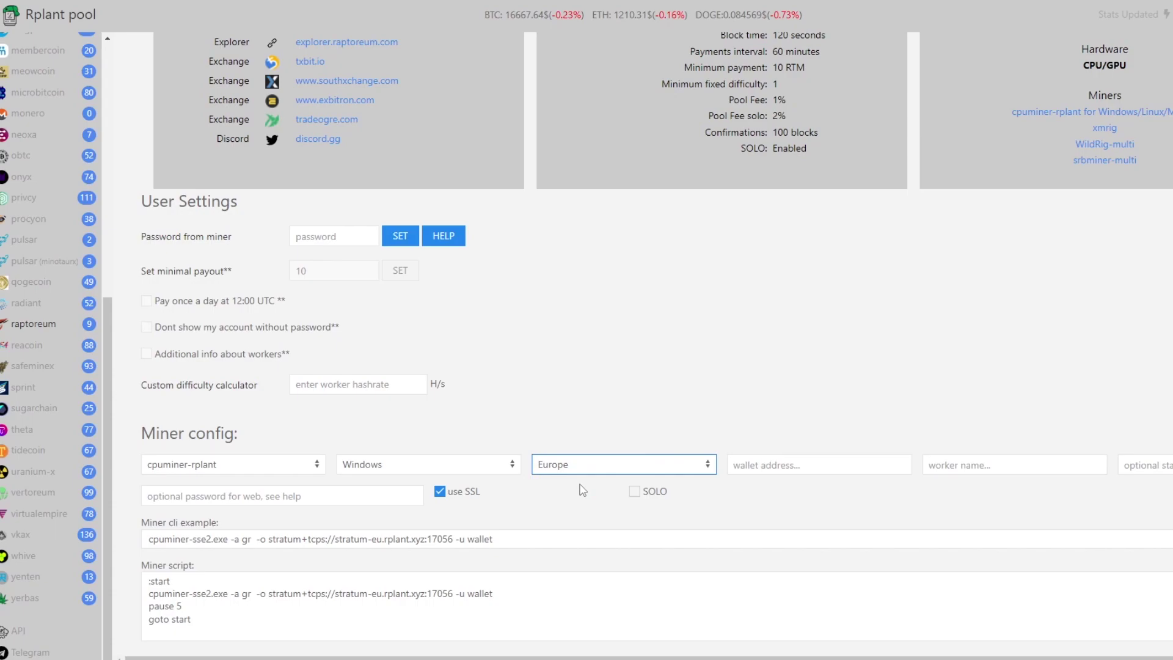
# Paste the wallet address and enter worker name ss in the miner config
pyautogui.rightClick(764, 469)
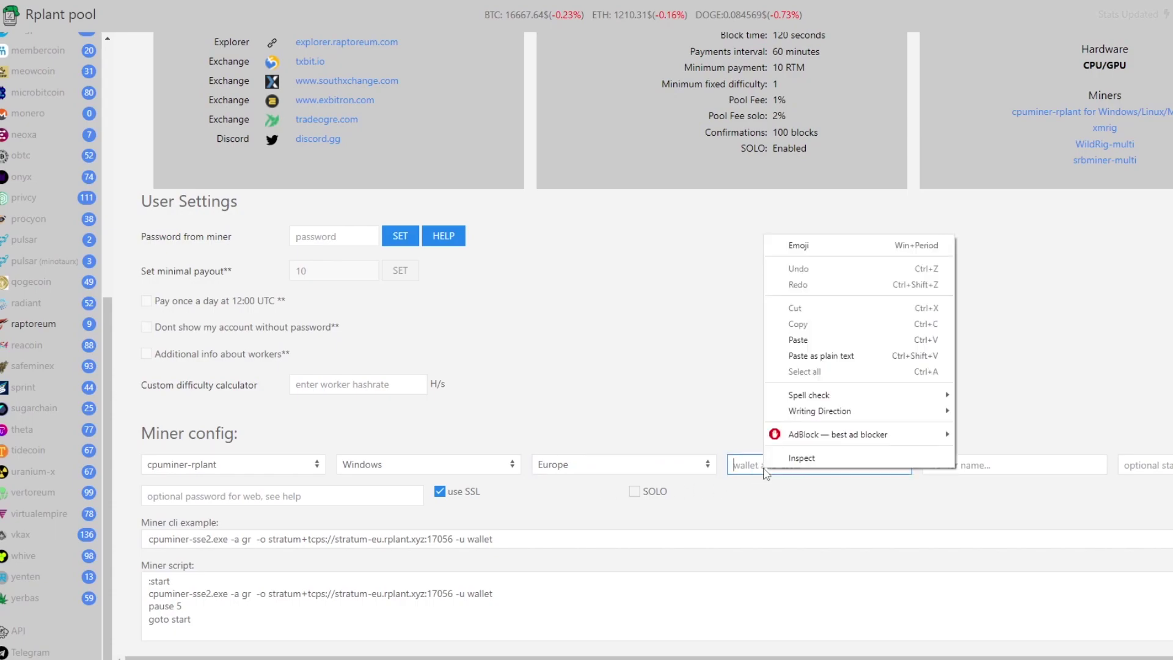
pyautogui.click(804, 342)
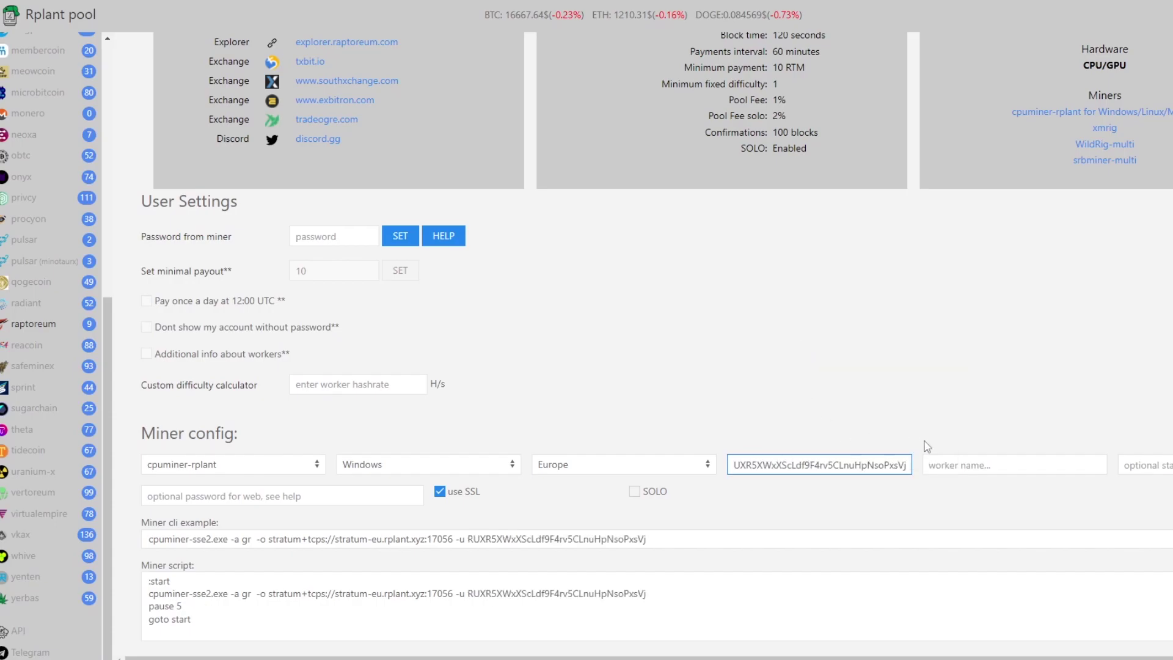
pyautogui.click(967, 461)
pyautogui.write('ss')
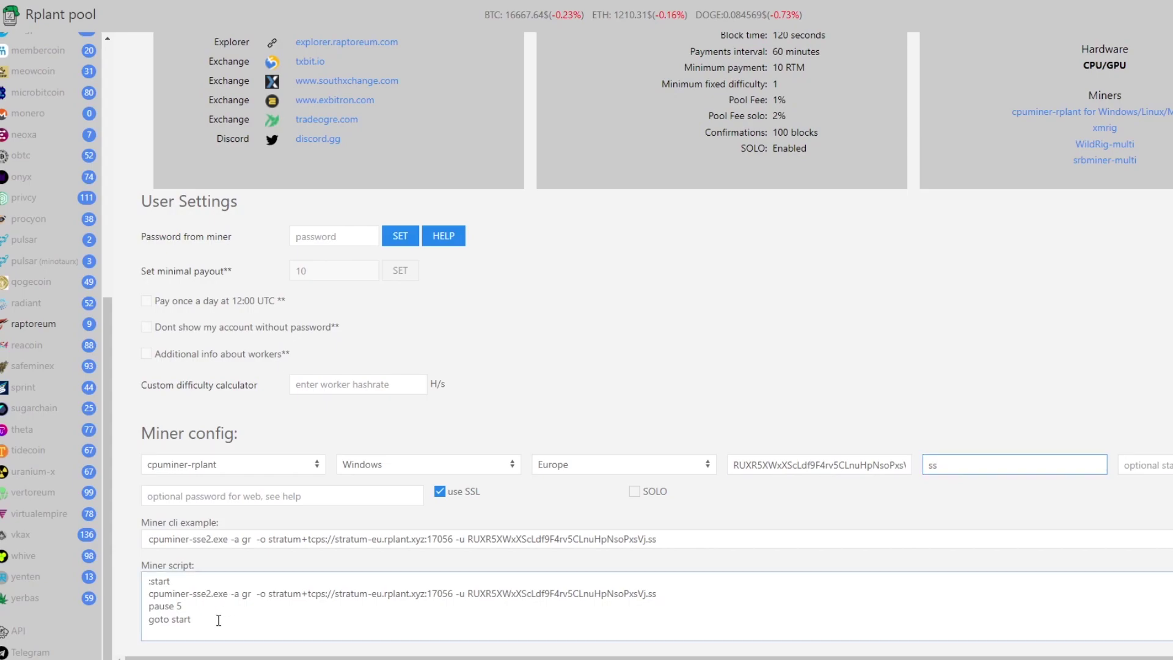
# Copy the generated miner script and switch back to miner-raptoreum in Notepad
pyautogui.moveTo(217, 621); pyautogui.dragTo(147, 580)
pyautogui.rightClick(165, 587)
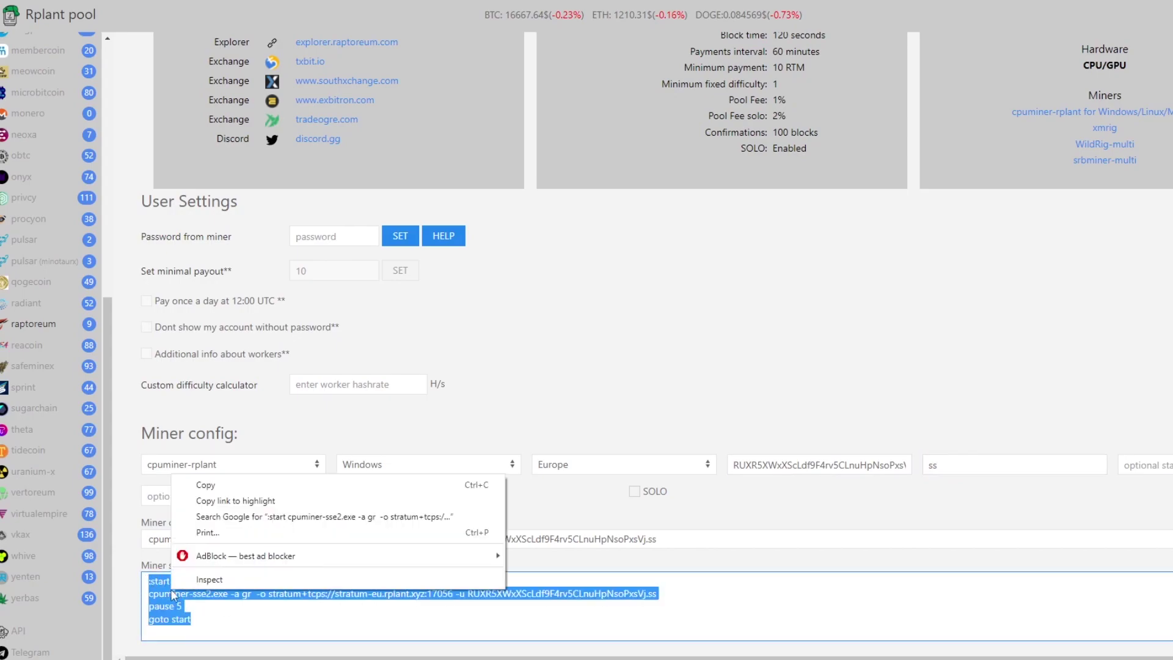
pyautogui.click(218, 488)
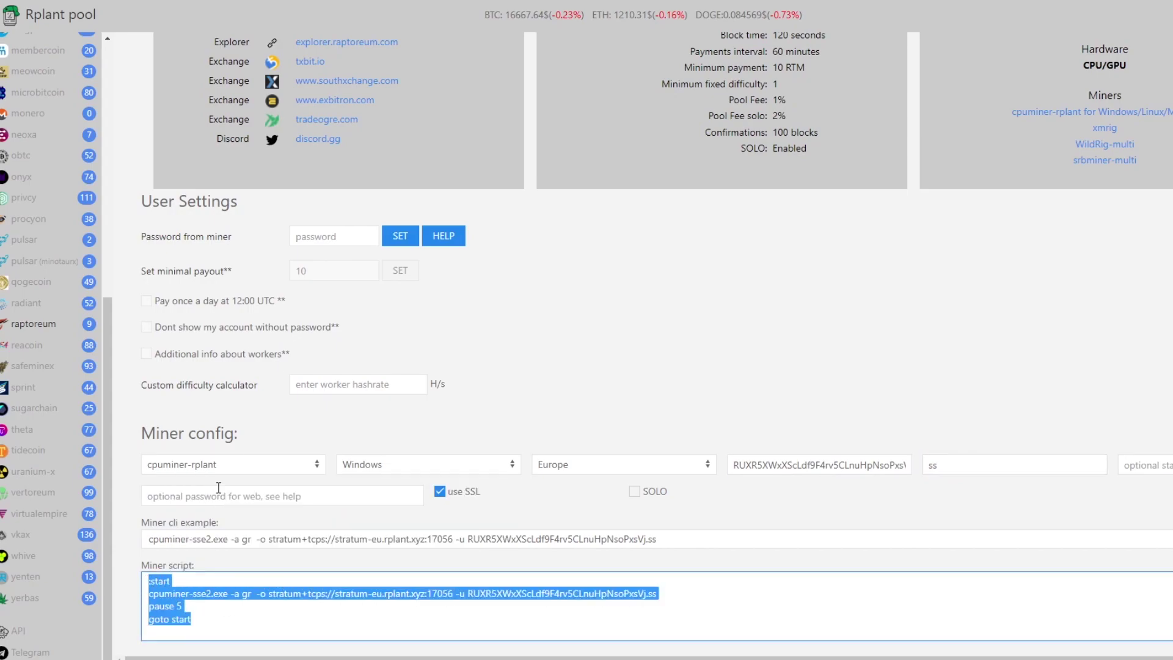
pyautogui.hotkey('alt', 'Tab')
# Paste the copied Rplant miner script over the selected miner-raptoreum script
pyautogui.rightClick(134, 185)
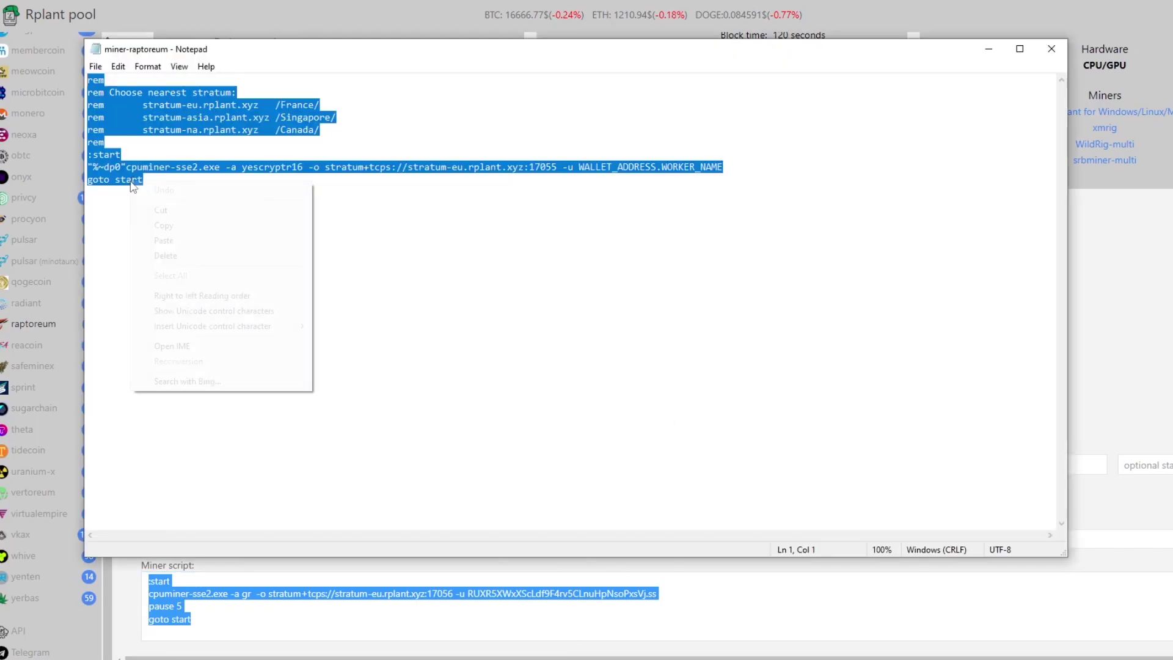
pyautogui.click(263, 240)
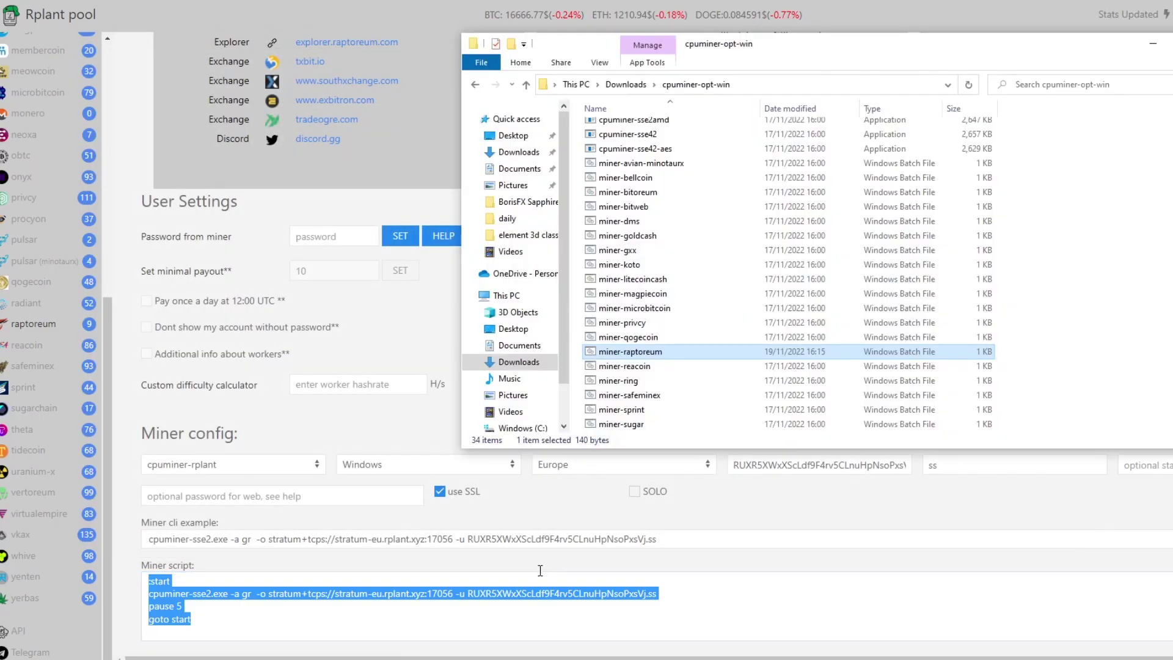
# Run miner-raptoreum.bat from the cpuminer-opt-win folder to start the miner
pyautogui.doubleClick(621, 353)
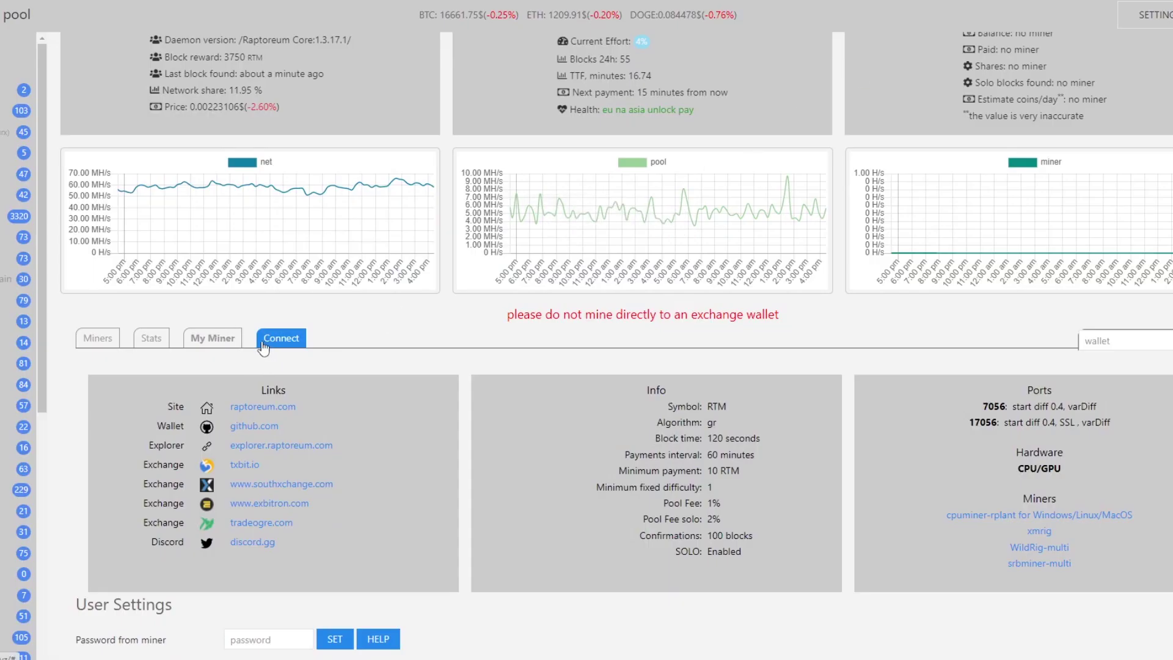
# Look up the pasted wallet address under My Miner to load its stats
pyautogui.click(213, 339)
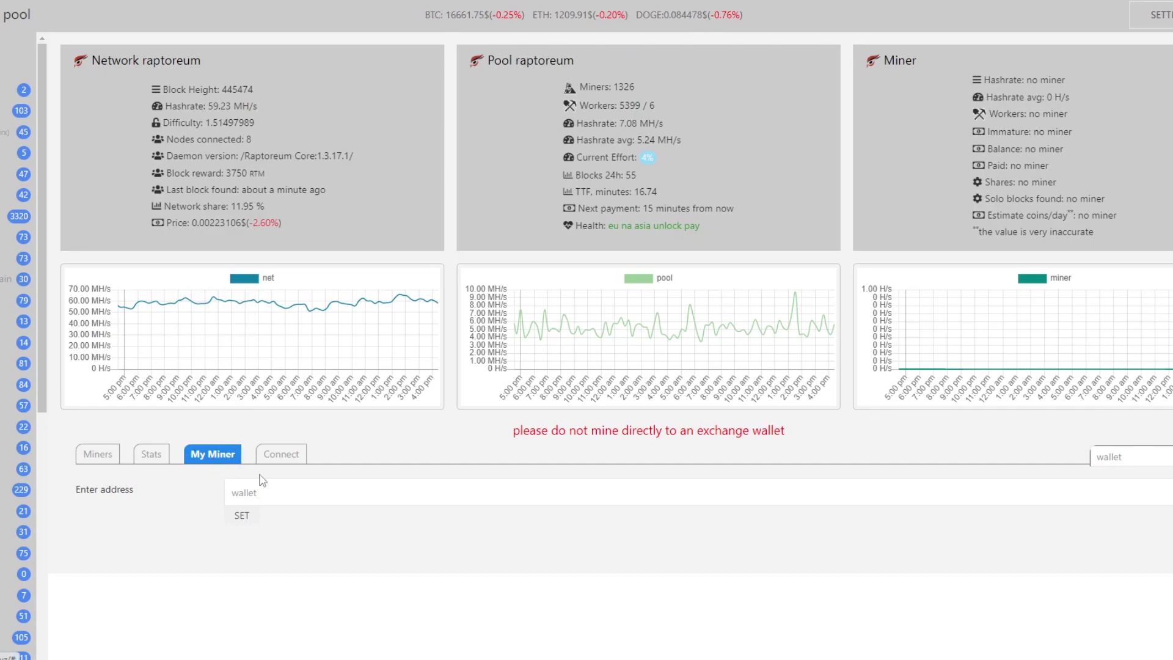
pyautogui.rightClick(279, 492)
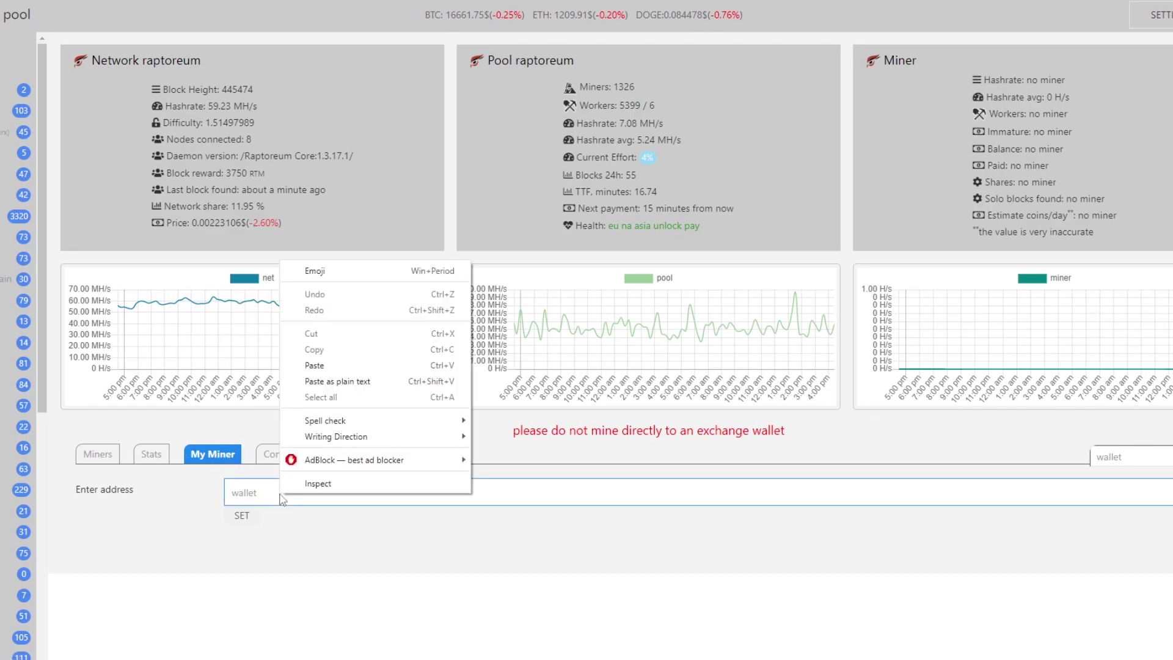
pyautogui.click(339, 366)
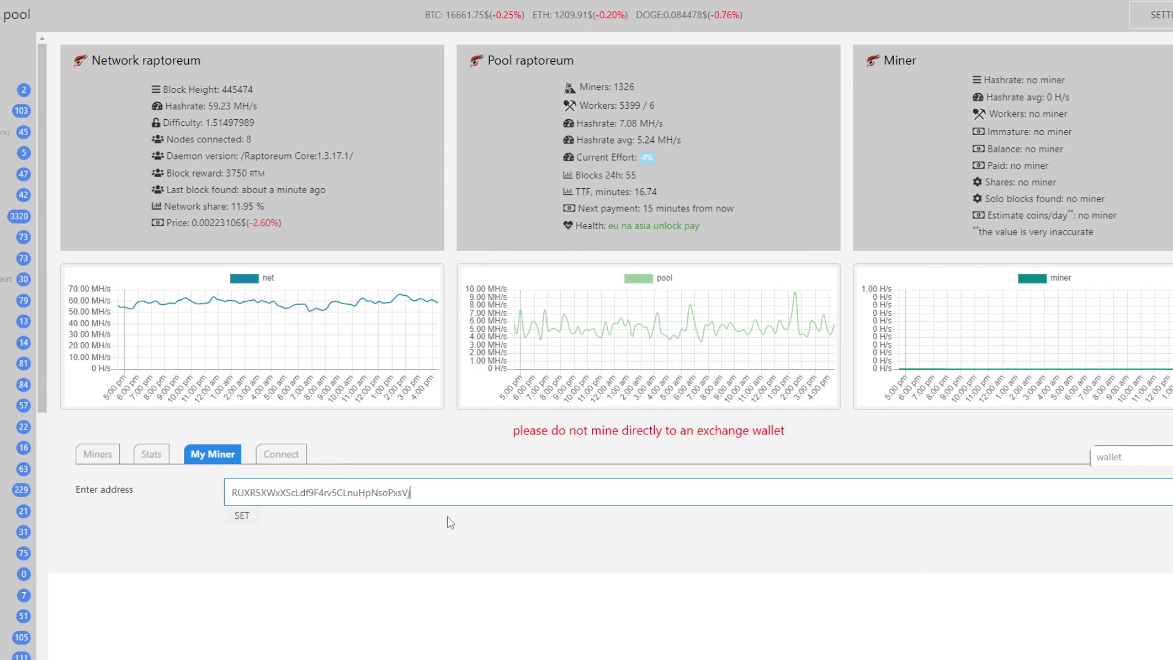
pyautogui.press('Return')
# Review the Workers table and toggle the income chart between monthly and daily
pyautogui.scroll(-1, 426, 507)
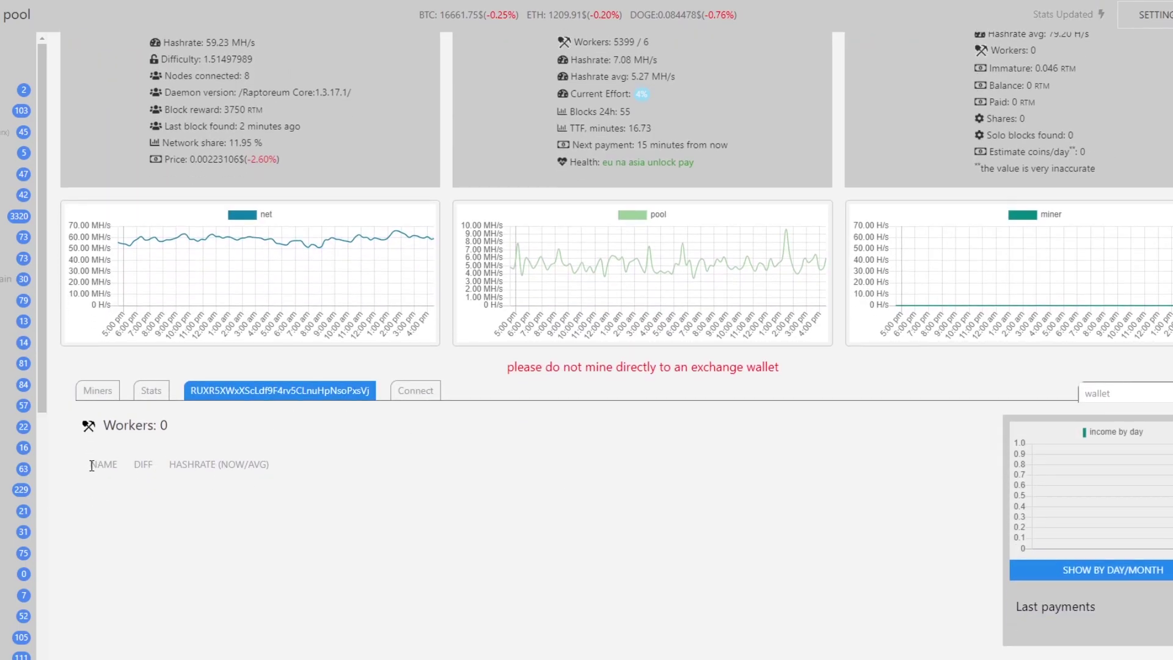
pyautogui.moveTo(91, 466); pyautogui.dragTo(272, 468)
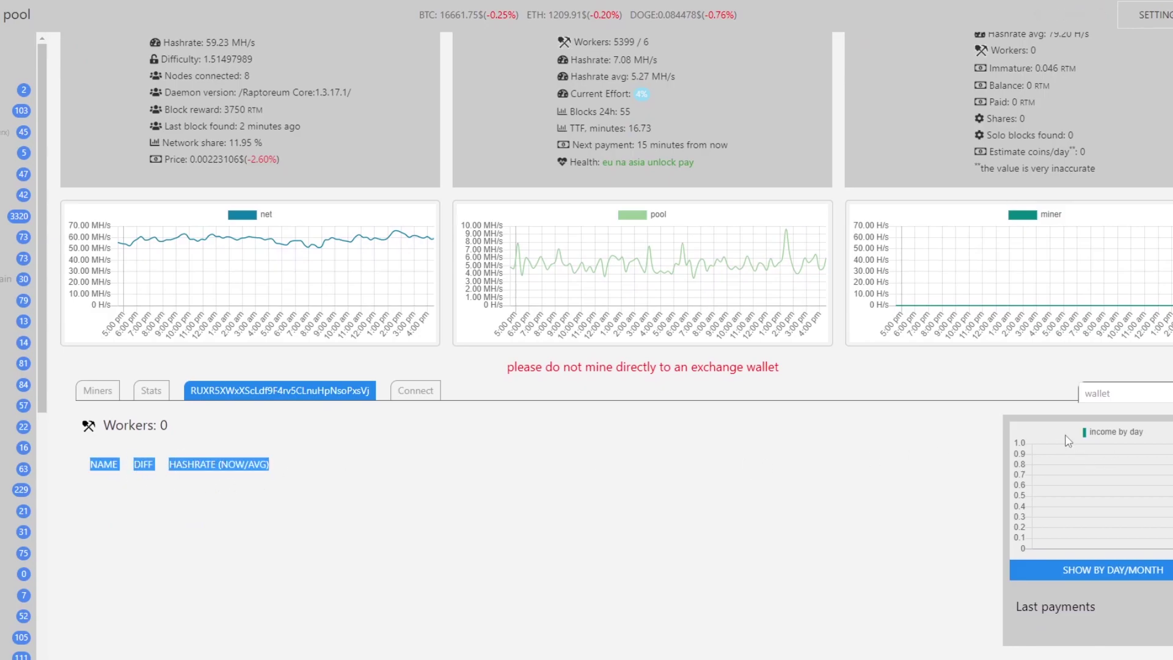
pyautogui.click(1080, 439)
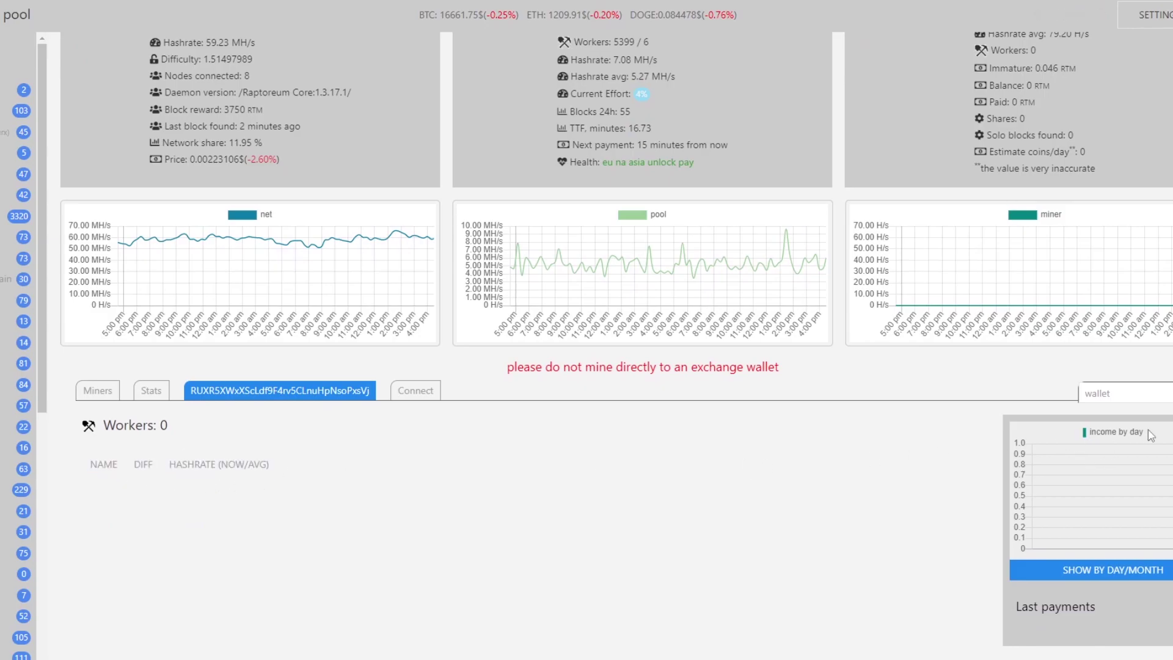
pyautogui.click(1110, 577)
pyautogui.click(1137, 576)
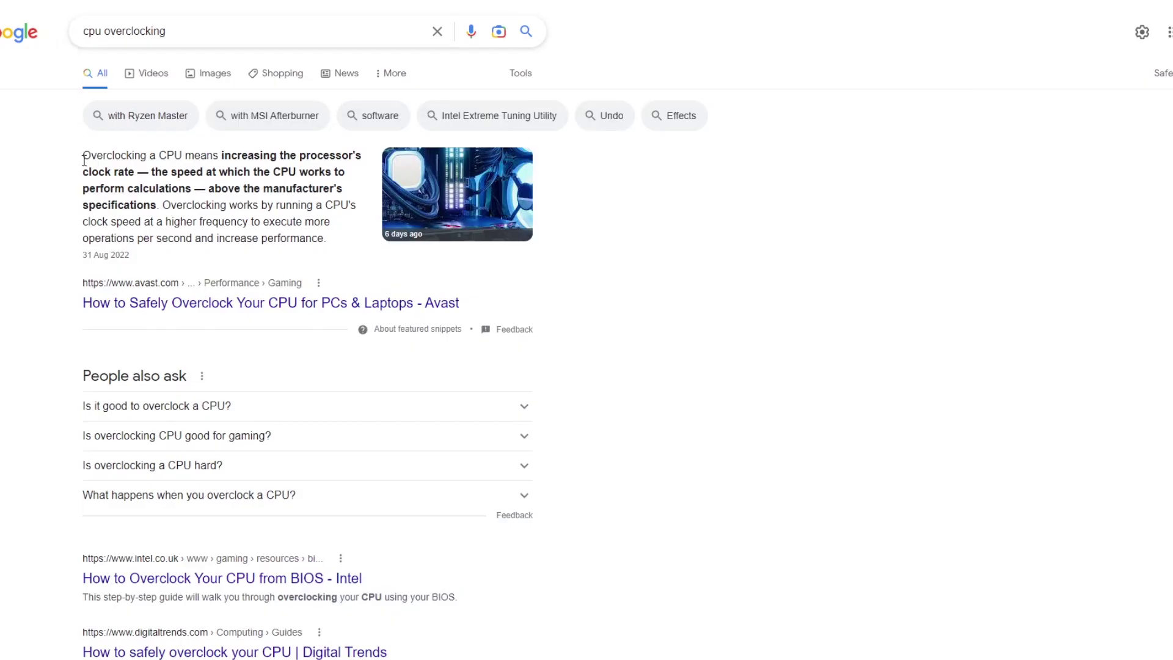
# Read through the featured snippet explaining CPU overclocking
pyautogui.moveTo(82, 155); pyautogui.dragTo(335, 242)
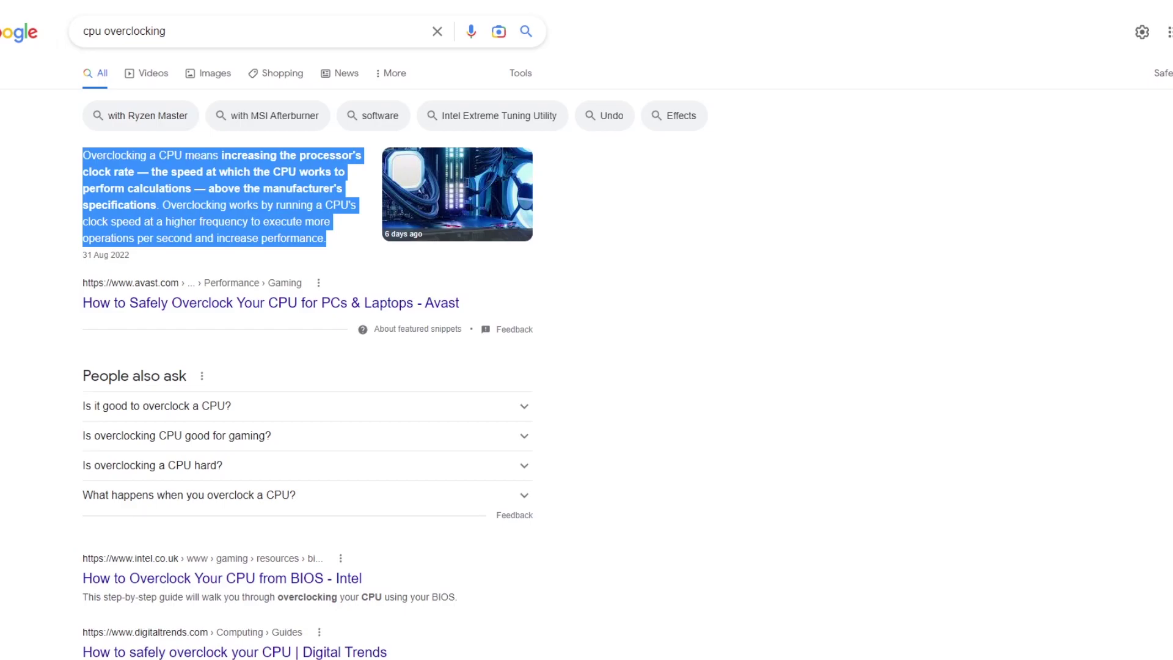
pyautogui.click(23, 234)
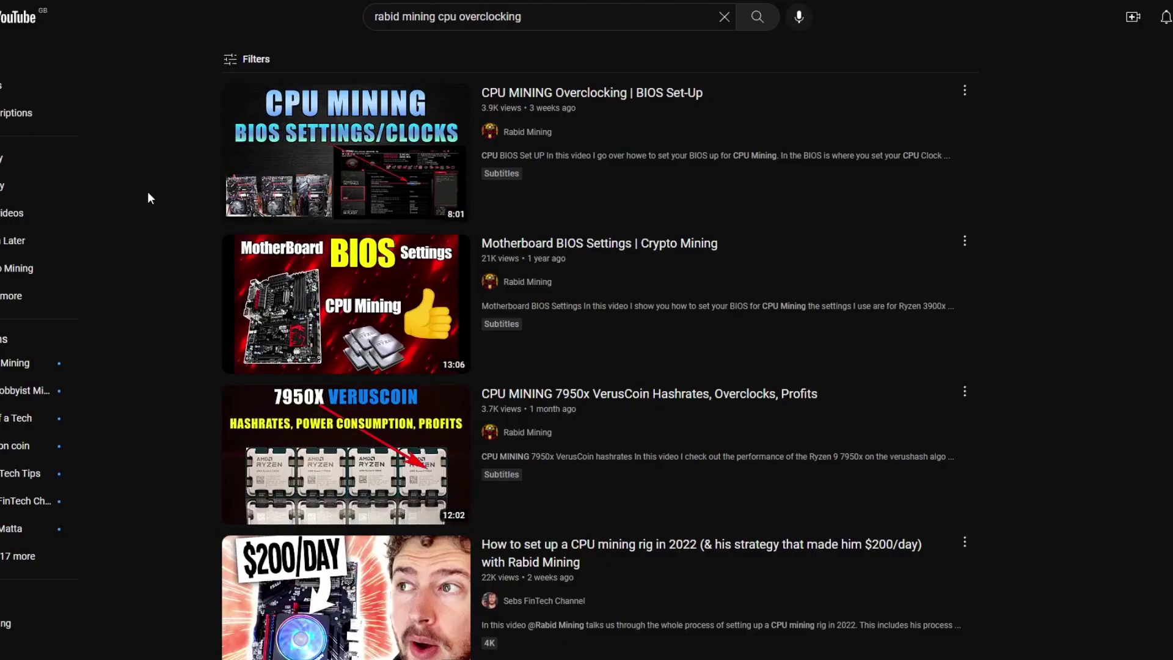
pyautogui.moveTo(288, 178)
pyautogui.moveTo(397, 211)
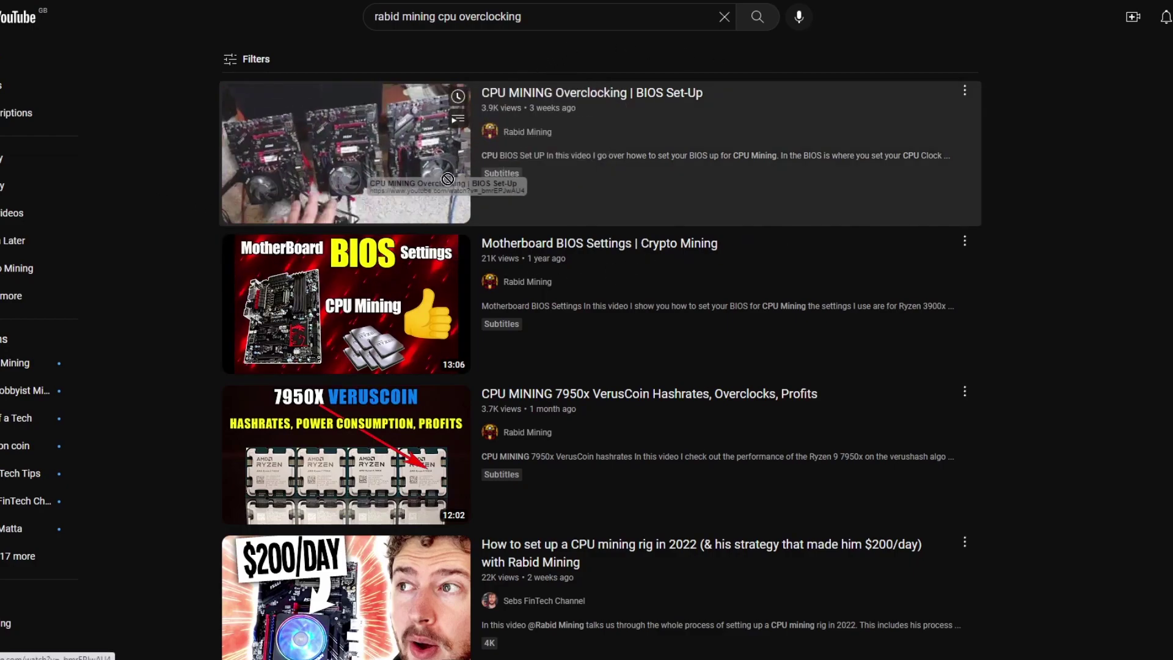
pyautogui.moveTo(400, 211); pyautogui.dragTo(177, 174)
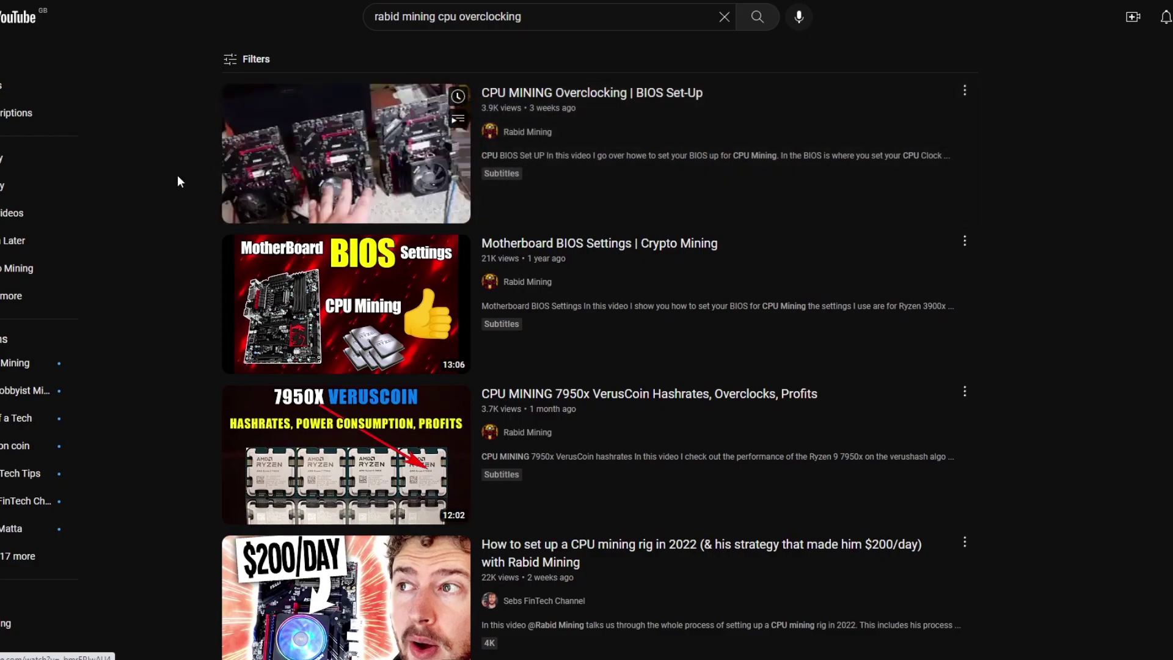